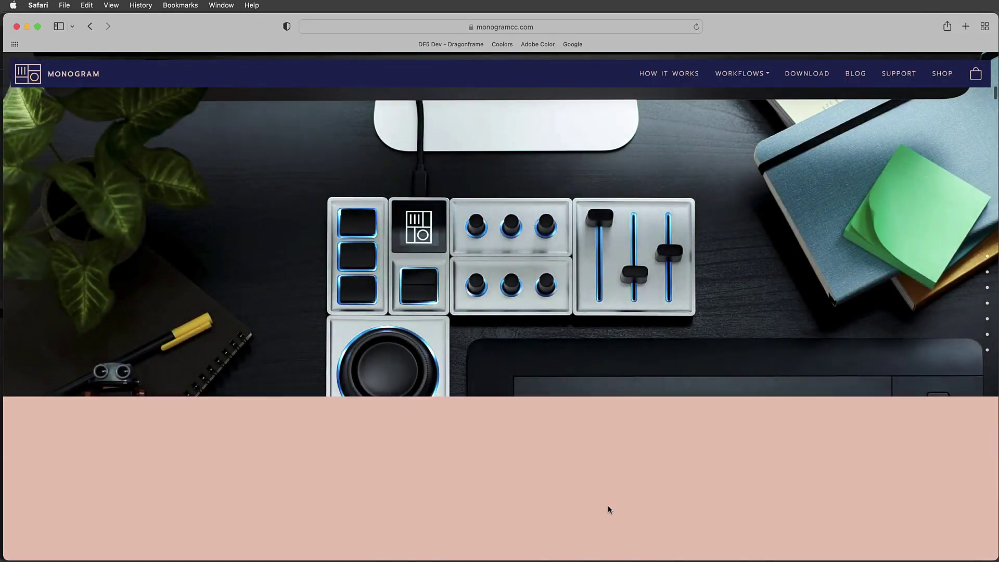
scroll(610, 509, "down", 5)
scroll(609, 509, "down", 3)
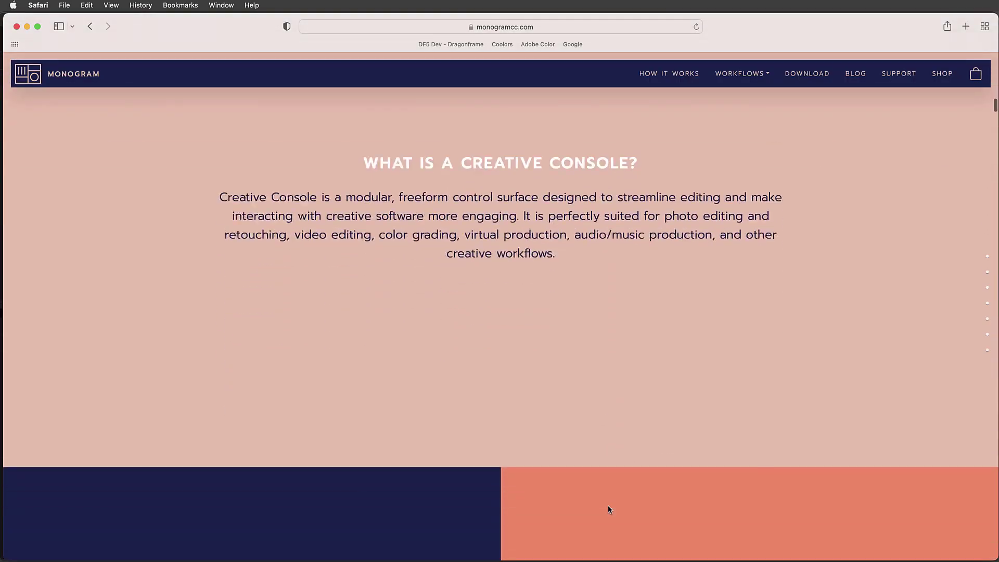
scroll(609, 509, "down", 3)
scroll(609, 510, "down", 3)
scroll(609, 510, "down", 3)
scroll(608, 510, "down", 3)
scroll(609, 510, "down", 2)
scroll(609, 510, "down", 2)
scroll(609, 510, "down", 1)
scroll(609, 510, "down", 3)
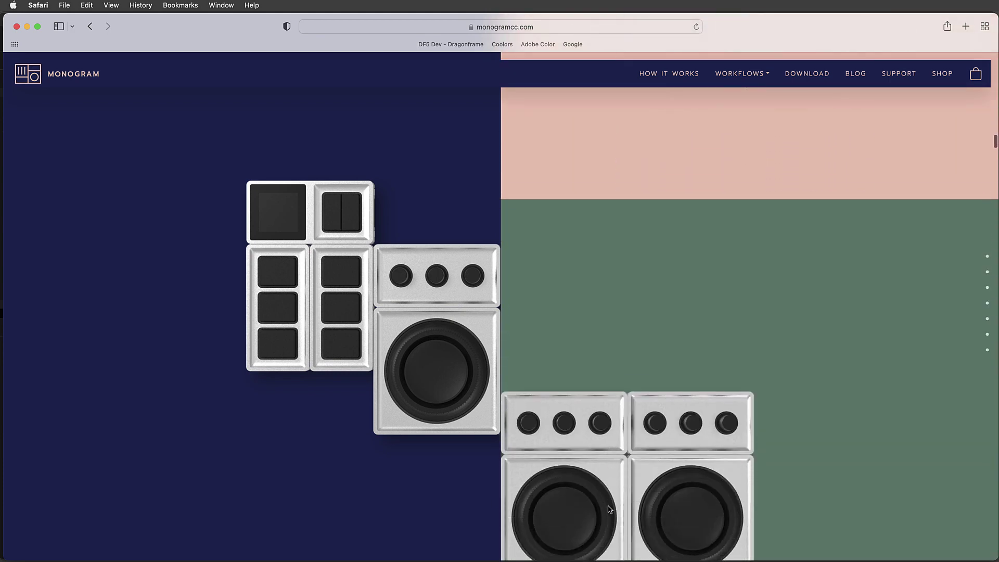
scroll(610, 510, "down", 3)
scroll(609, 510, "down", 3)
scroll(609, 510, "down", 3)
scroll(609, 510, "down", 3)
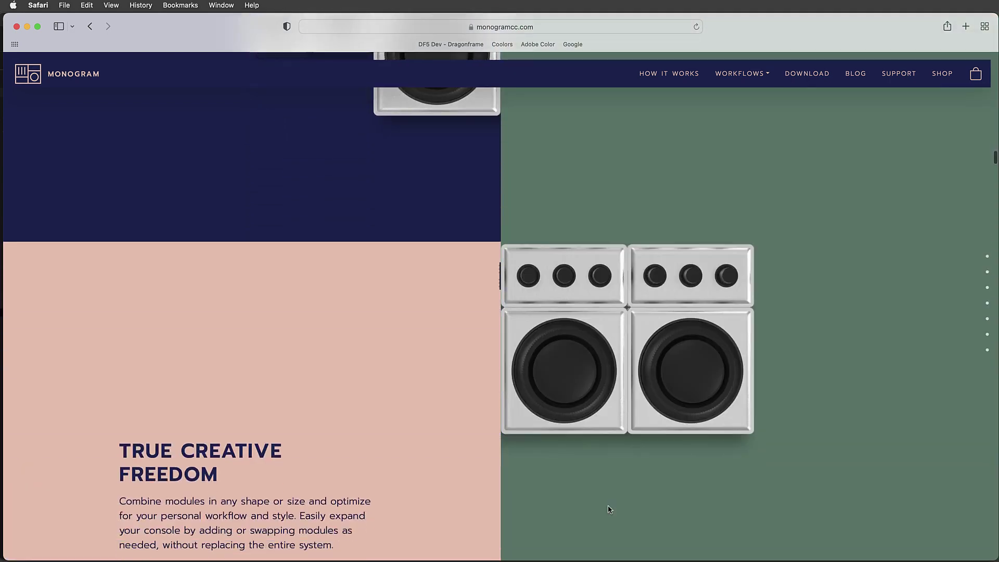
scroll(609, 509, "down", 3)
scroll(609, 509, "down", 2)
scroll(609, 510, "down", 3)
scroll(608, 510, "down", 3)
scroll(609, 510, "down", 2)
scroll(609, 510, "down", 2)
scroll(609, 510, "down", 3)
scroll(608, 510, "down", 3)
scroll(609, 509, "down", 3)
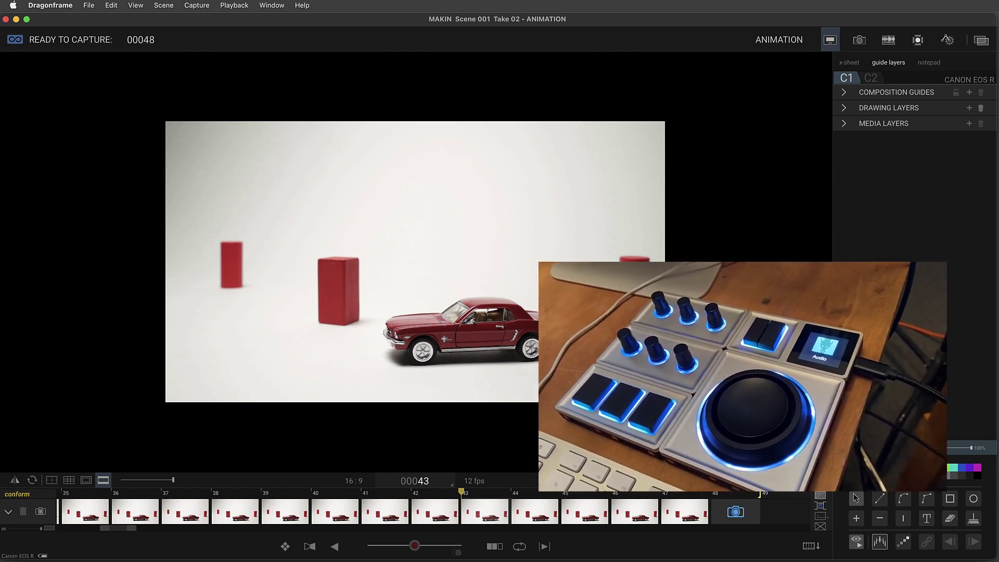
Step: Switch Dragonframe's viewer from captured frame 43 to the live feed for frame 48
key("3")
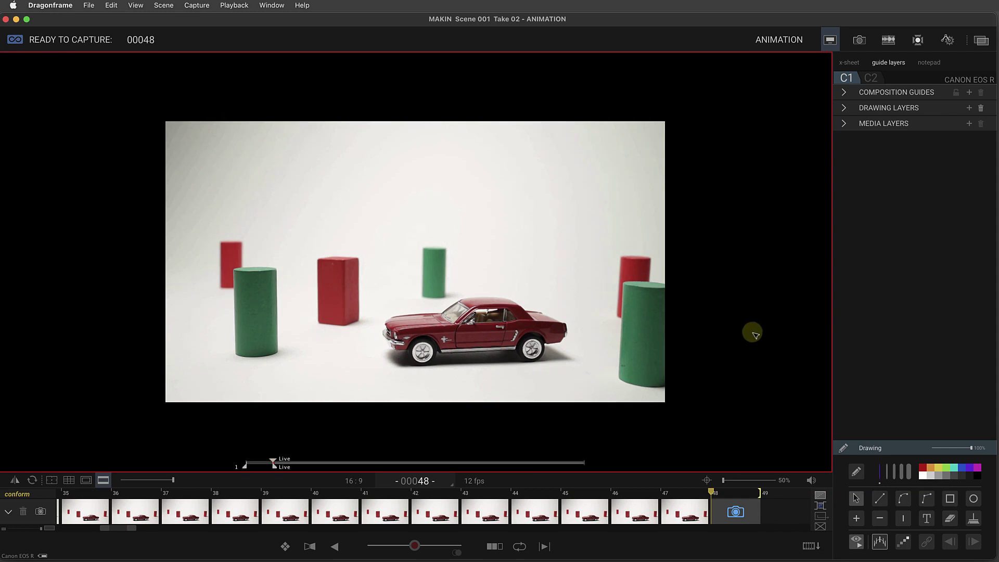
Step: In Monogram Creator, find the Dragonframe integration and load its Animator profile
key("super+Tab")
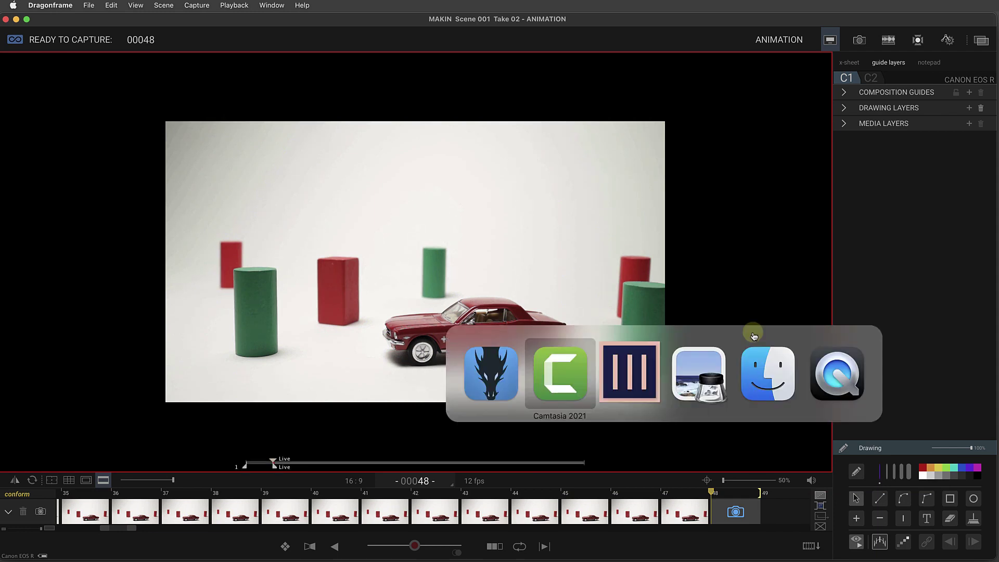
key("super+Tab")
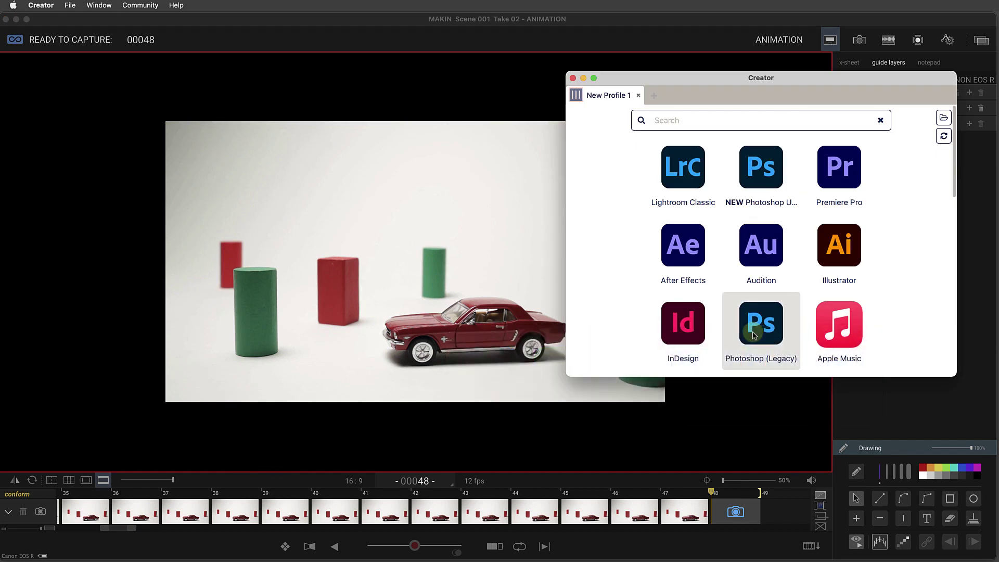
left_click(706, 119)
type("drag")
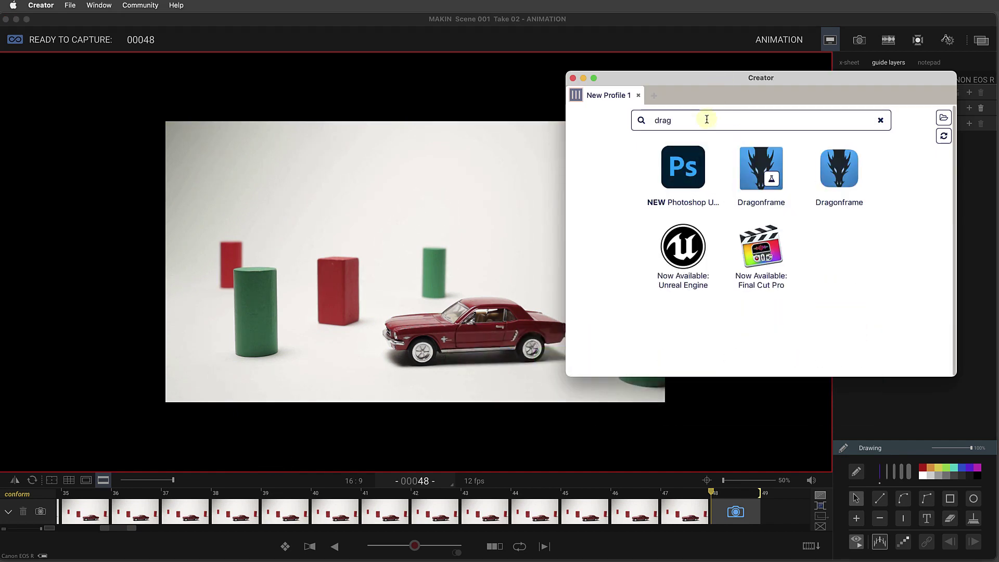
left_click(749, 170)
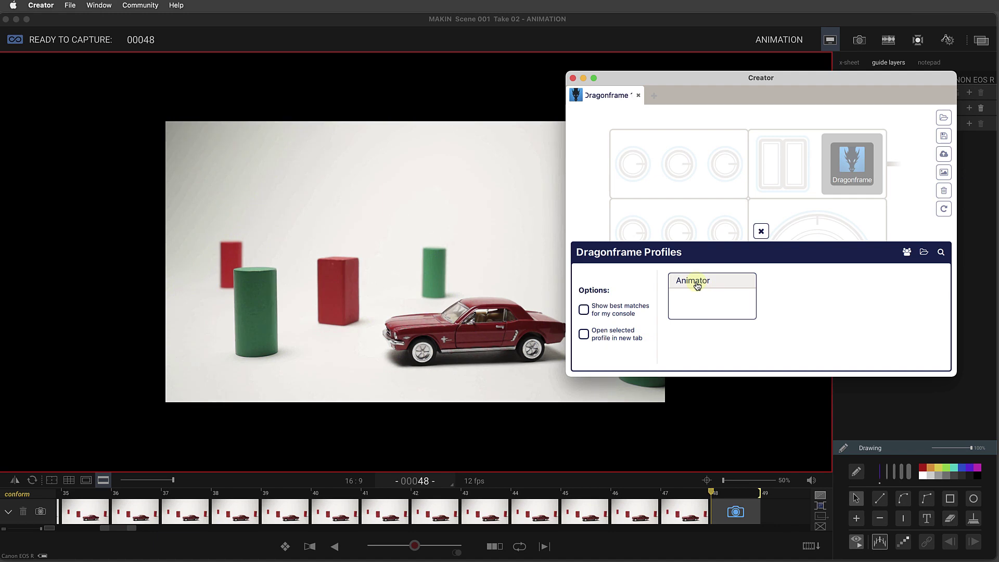
left_click(697, 286)
left_click_drag(717, 79, 719, 84)
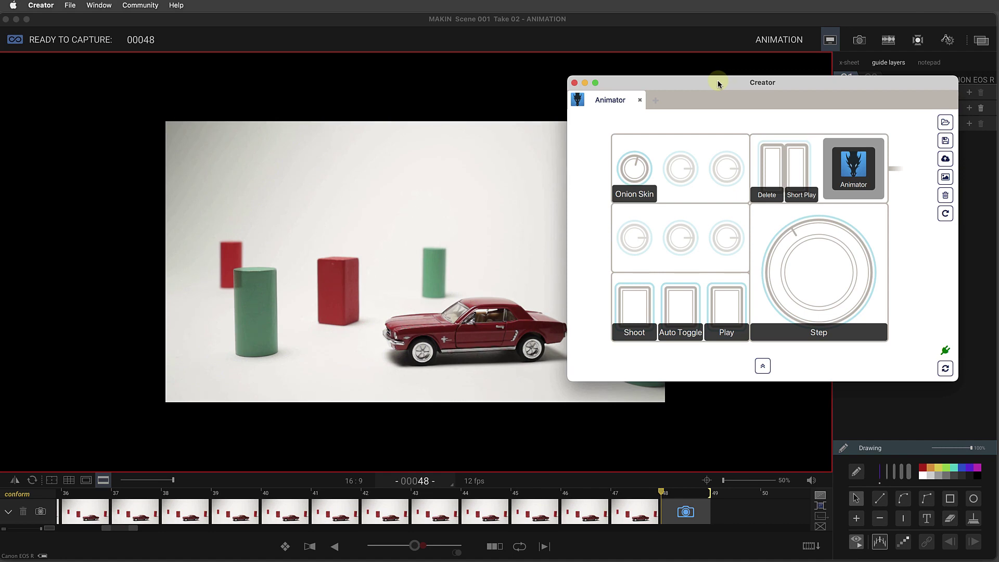
Step: Back in Dragonframe, step back through captured frames and forward to live view
key("super+Tab")
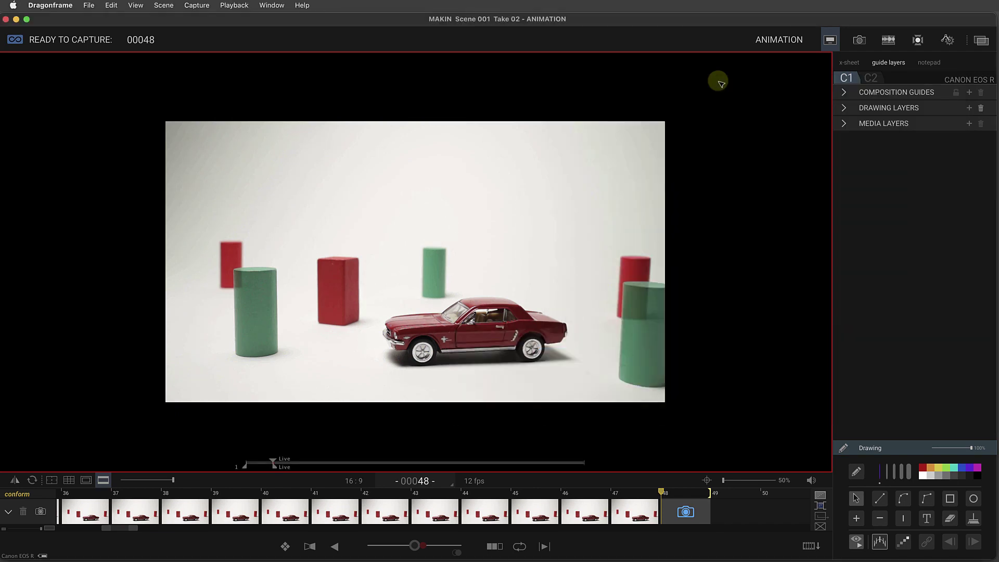
key("Left")
key("Left")
key("Left")
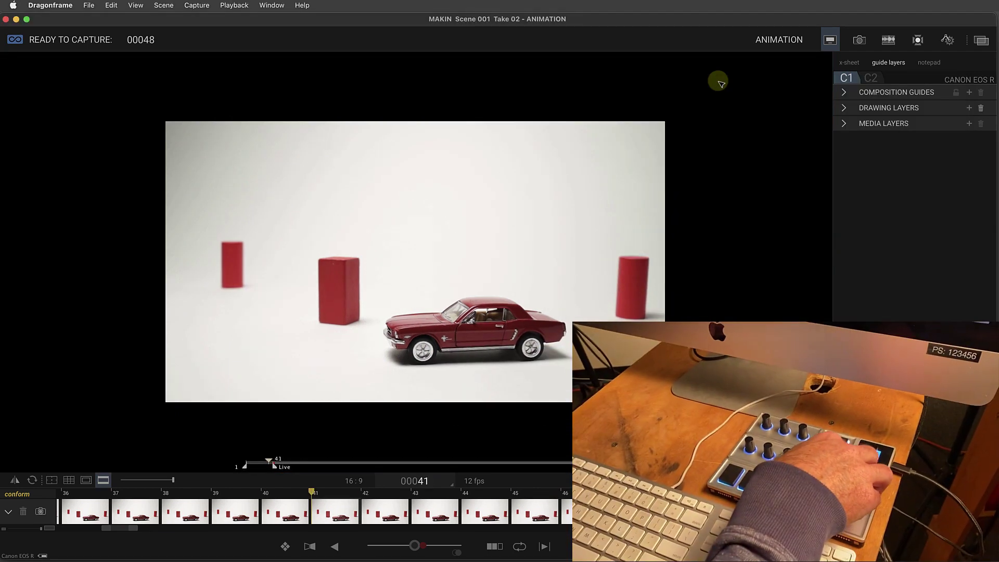
key("Right")
key("Right")
key("Left")
key("Left")
key("Left")
key("Left")
key("Left")
key("Left")
key("0")
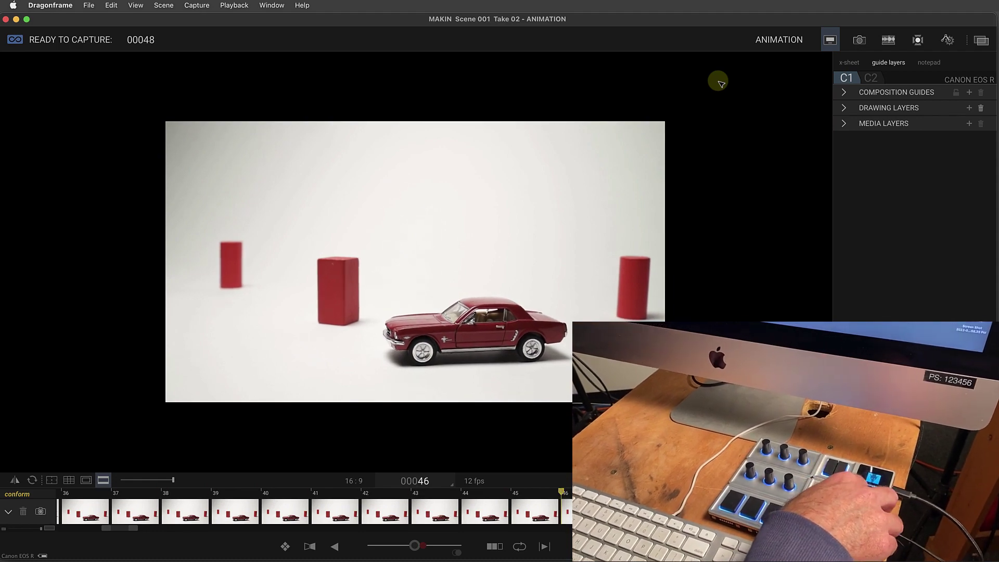
Step: Compare live view with the last frame, play back captured frames, and enable Short Play
key("Left")
key("Left")
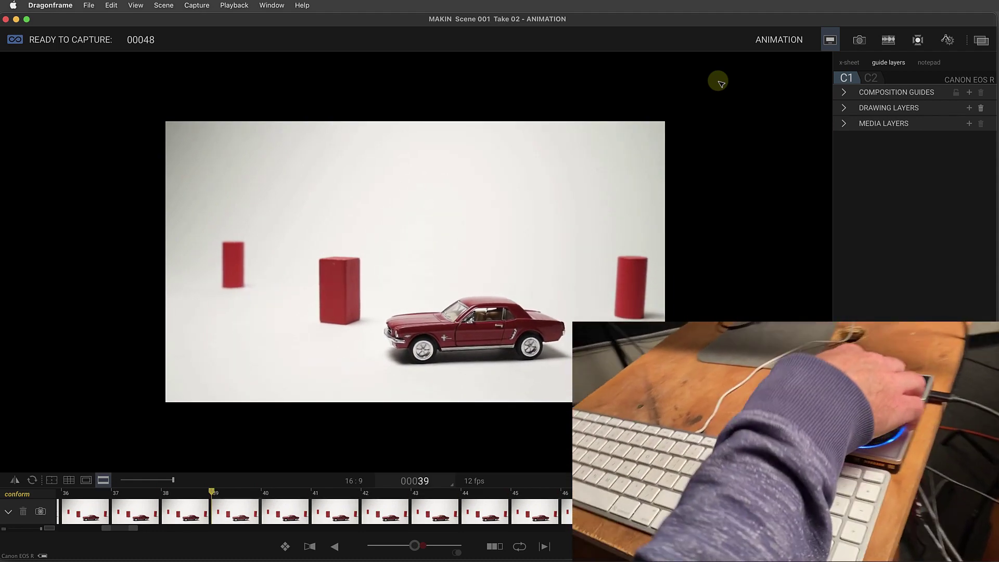
key("Left")
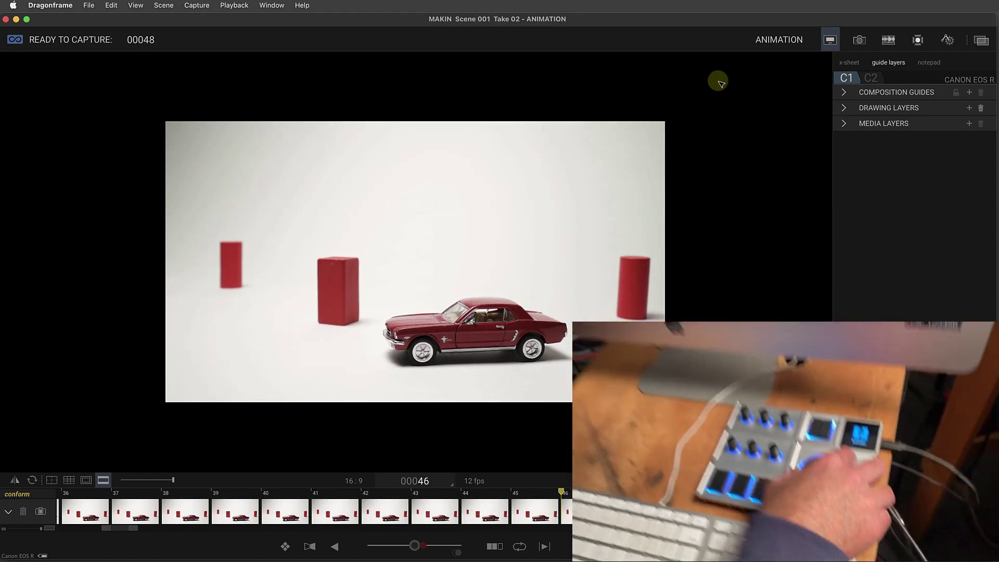
key("0")
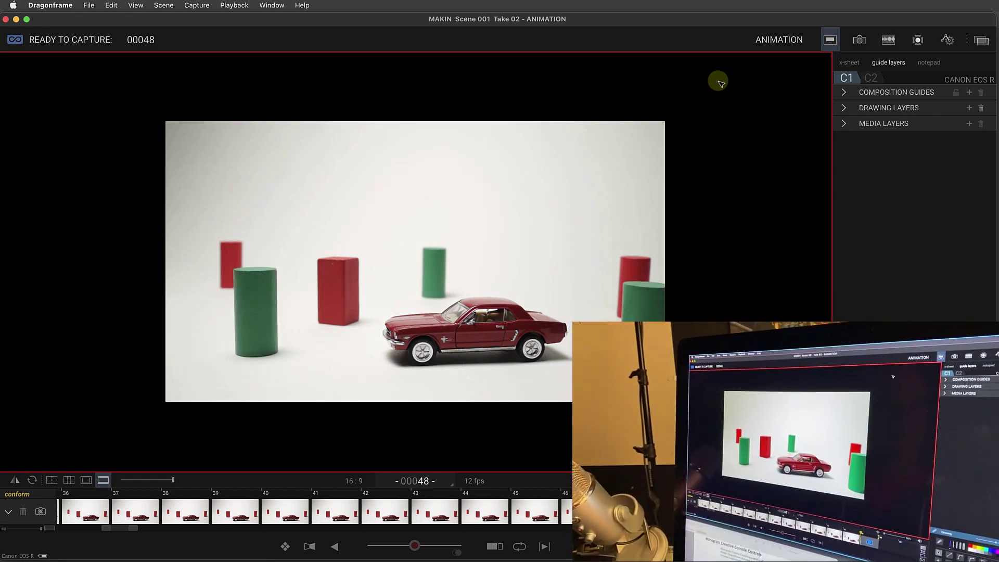
key("6")
key("3")
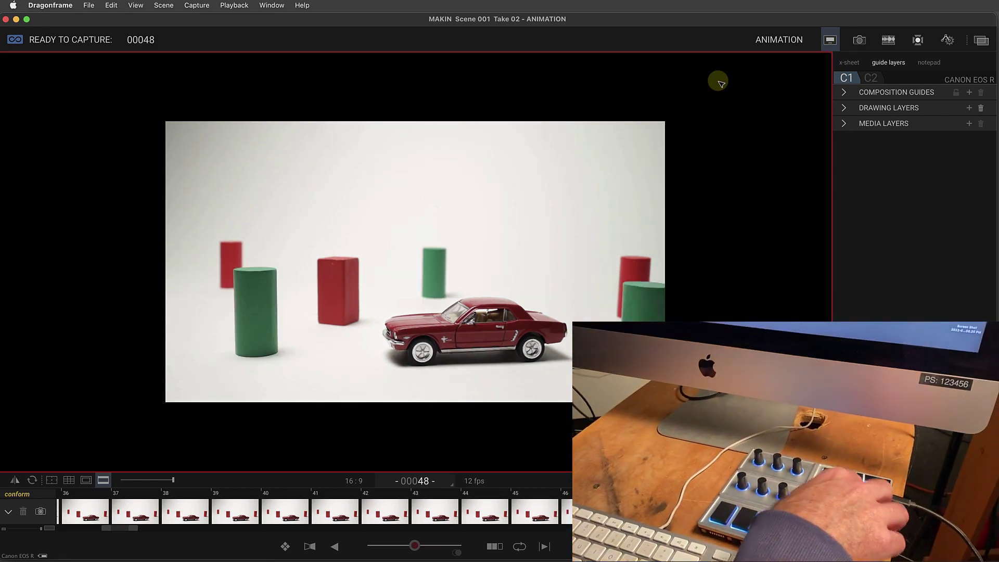
key("0")
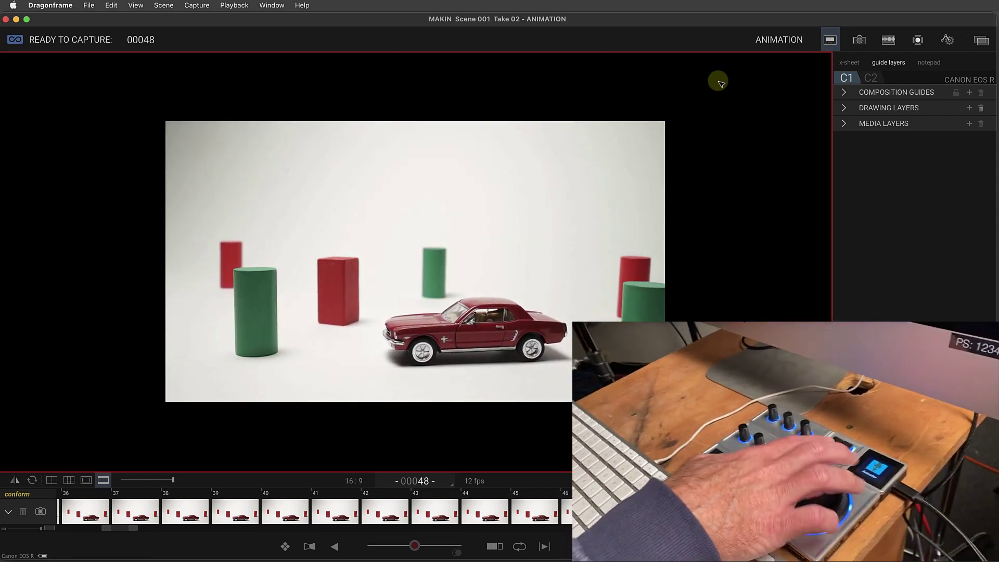
key("6")
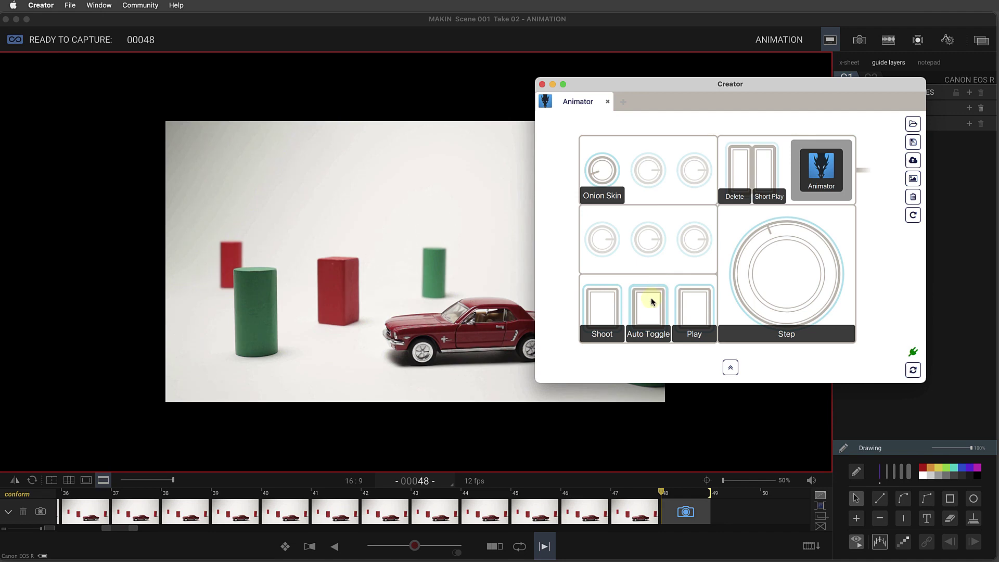
Step: Open the Auto Toggle control's settings to see its Dragonframe Mode presets
left_click(651, 297)
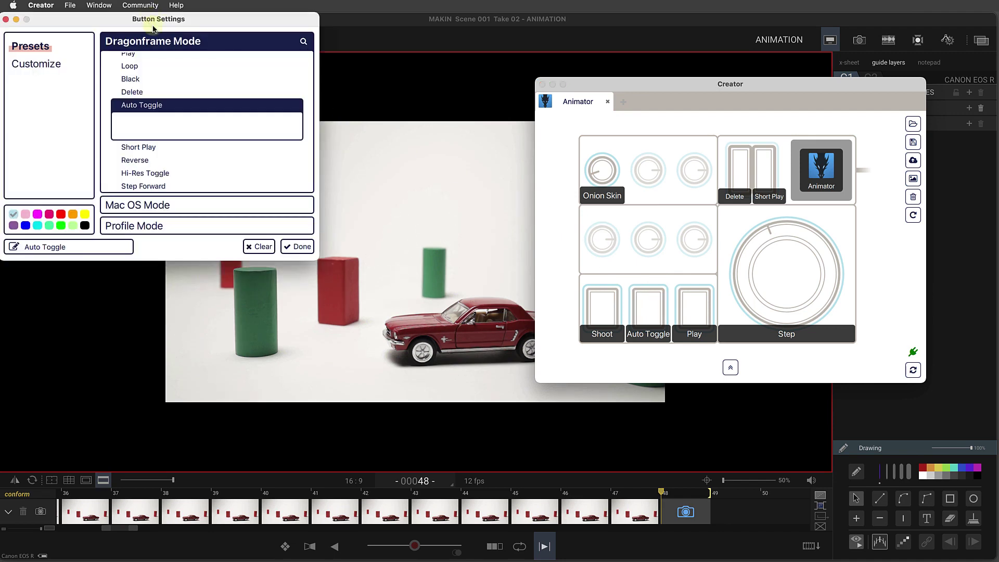
scroll(181, 78, "up", 2)
scroll(181, 78, "up", 3)
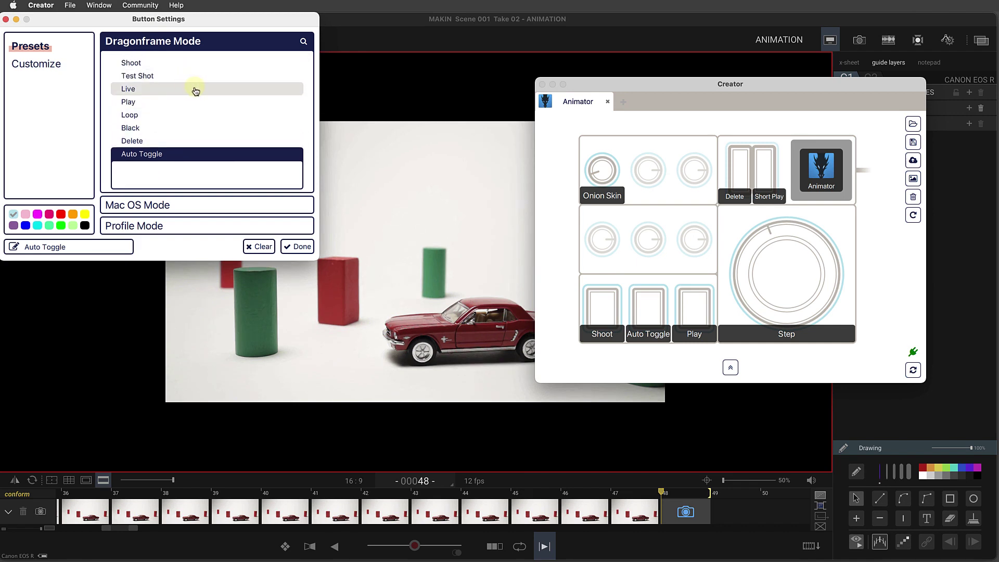
scroll(195, 92, "down", 1)
scroll(195, 91, "down", 2)
scroll(196, 91, "down", 1)
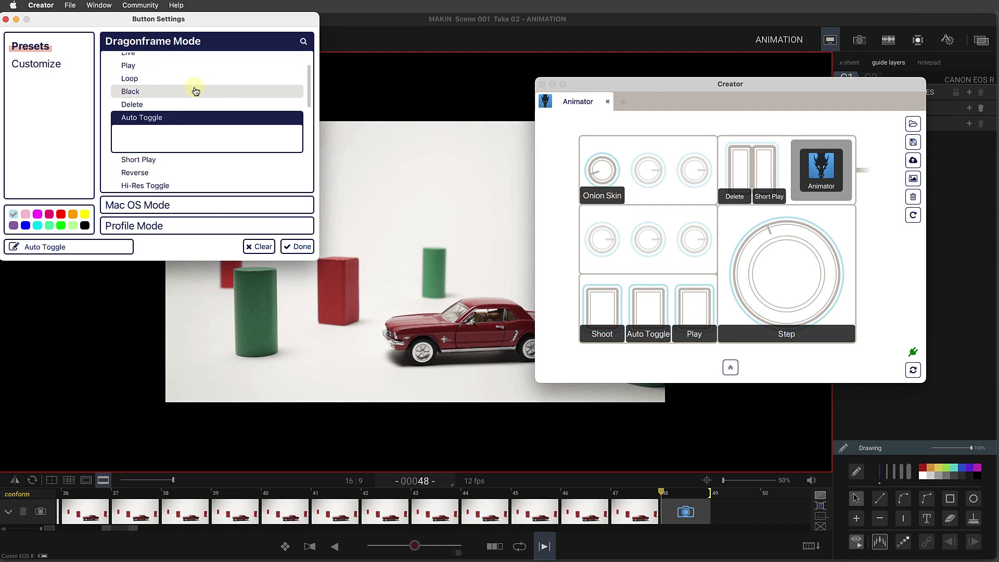
scroll(195, 91, "down", 3)
scroll(195, 91, "down", 2)
scroll(196, 91, "down", 1)
scroll(195, 92, "down", 2)
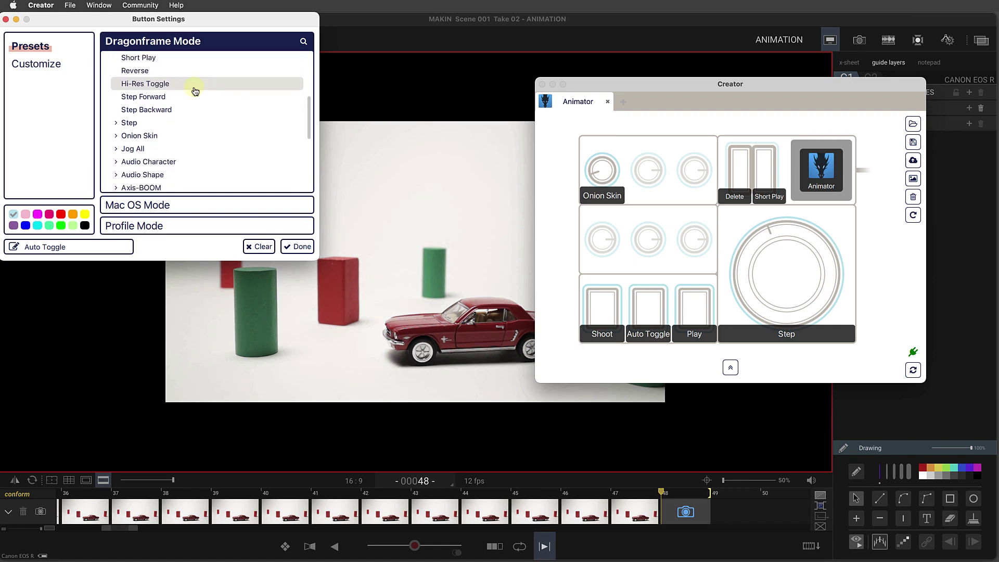
scroll(196, 91, "down", 2)
scroll(196, 91, "up", 2)
scroll(195, 92, "up", 4)
scroll(195, 91, "up", 1)
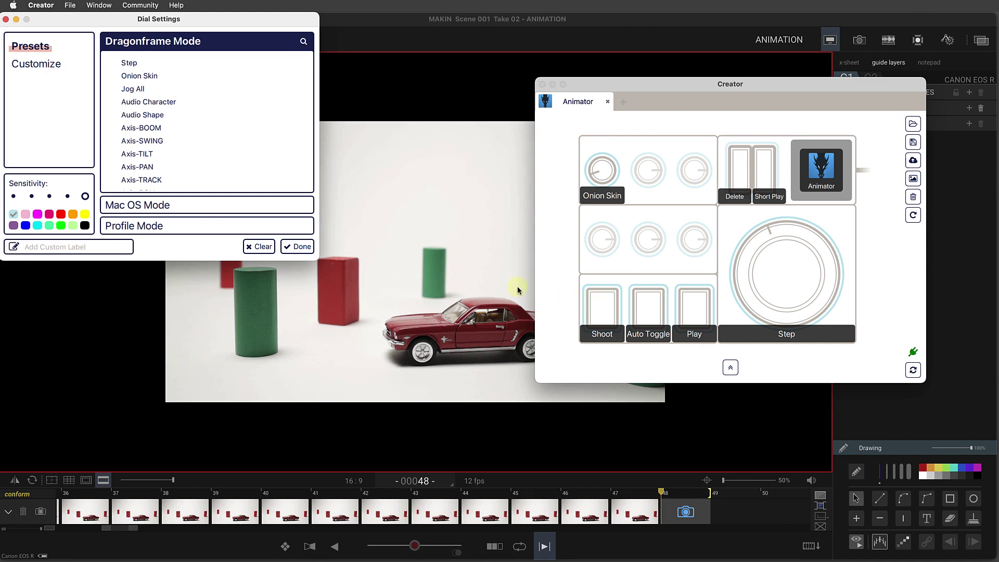
Step: Review the Shoot button's keyboard shortcut under Customize and Keyboard Mode
left_click(608, 309)
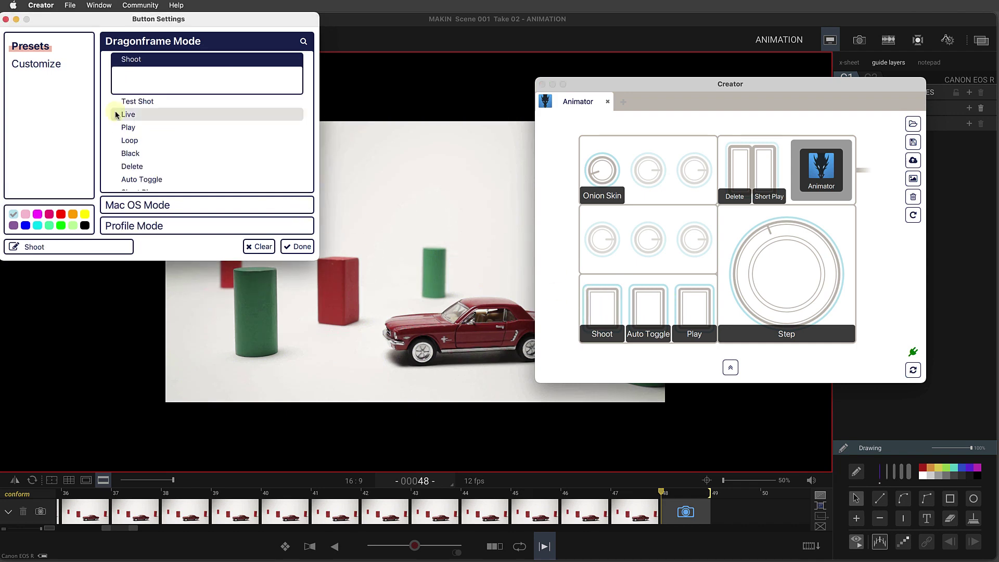
left_click(53, 74)
left_click(167, 228)
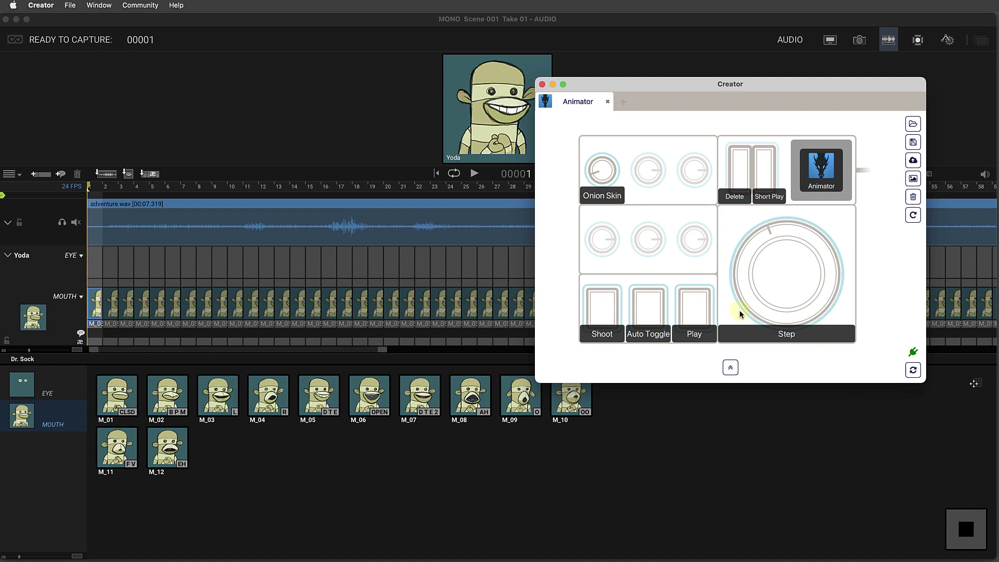
Step: Add a new Dragonframe profile tab named Audio and dismiss the existing-profiles list
left_click(624, 103)
type("drag")
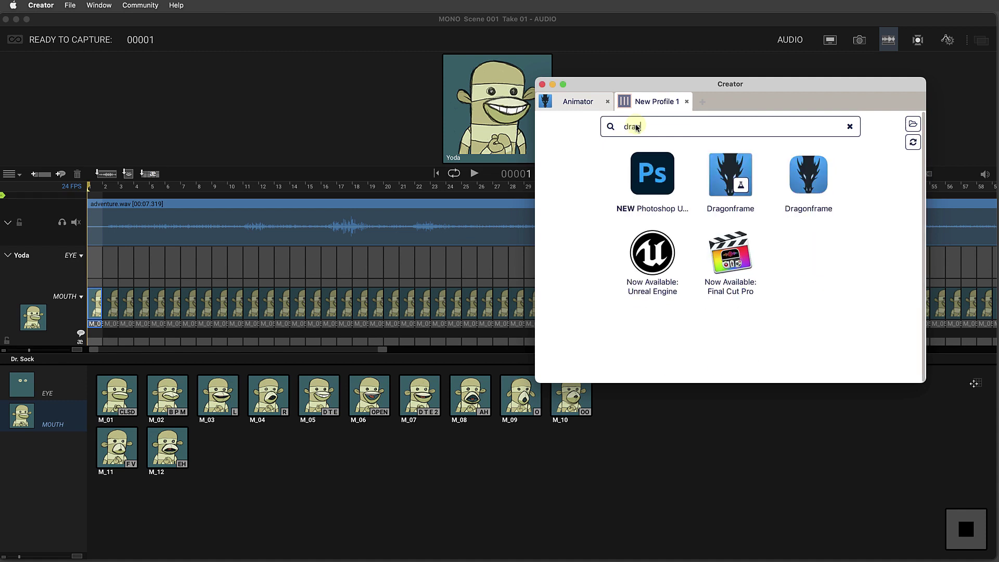
left_click(722, 161)
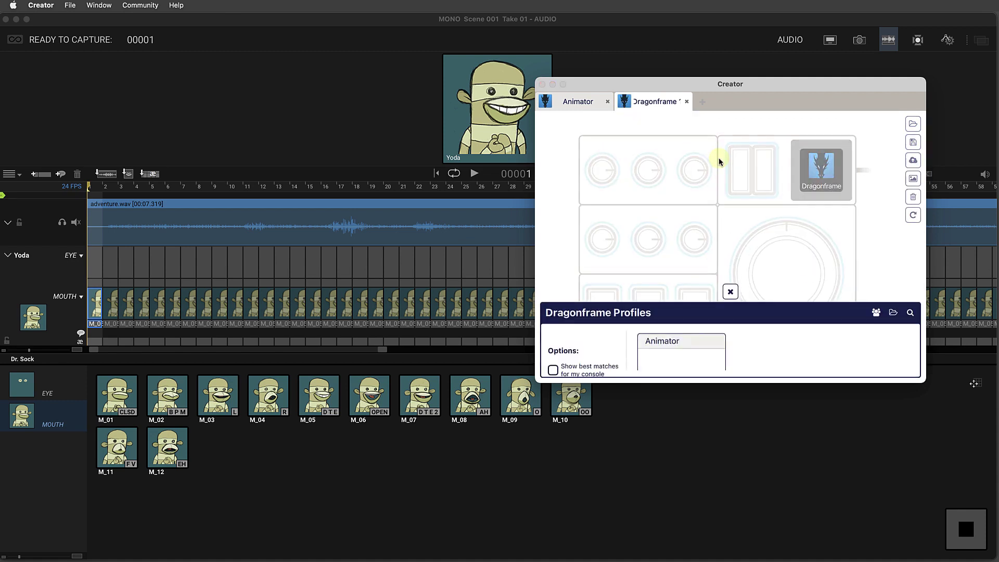
double_click(645, 102)
type("Audio")
key("Return")
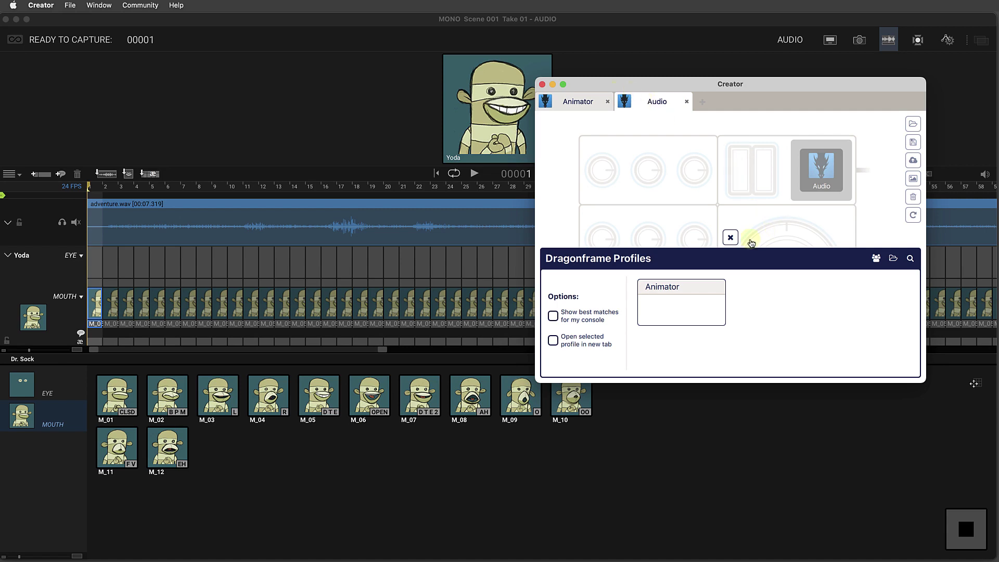
left_click(730, 238)
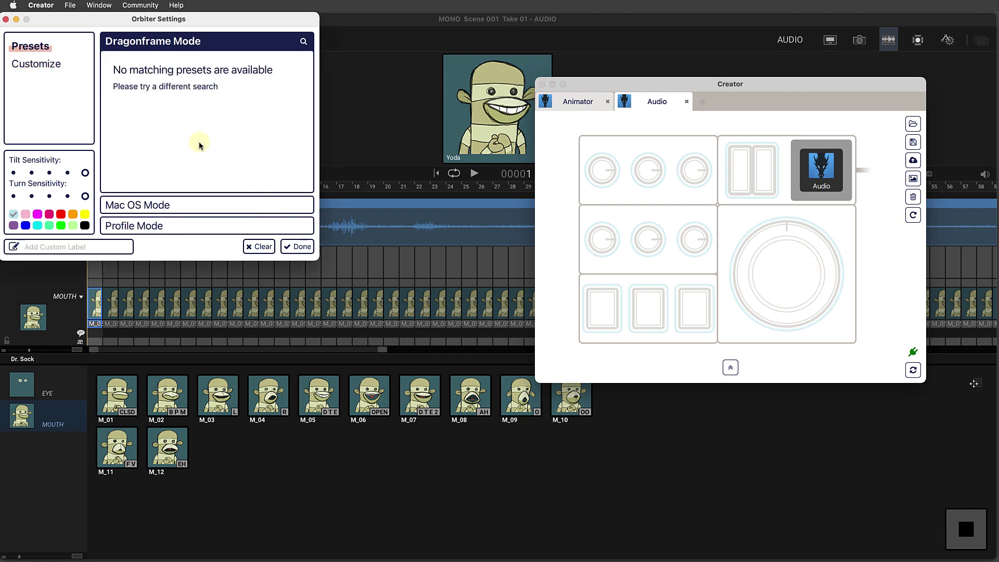
Step: Set the large dial's turn to Step and two second-row dials to Audio Character and Audio Shape
left_click(40, 66)
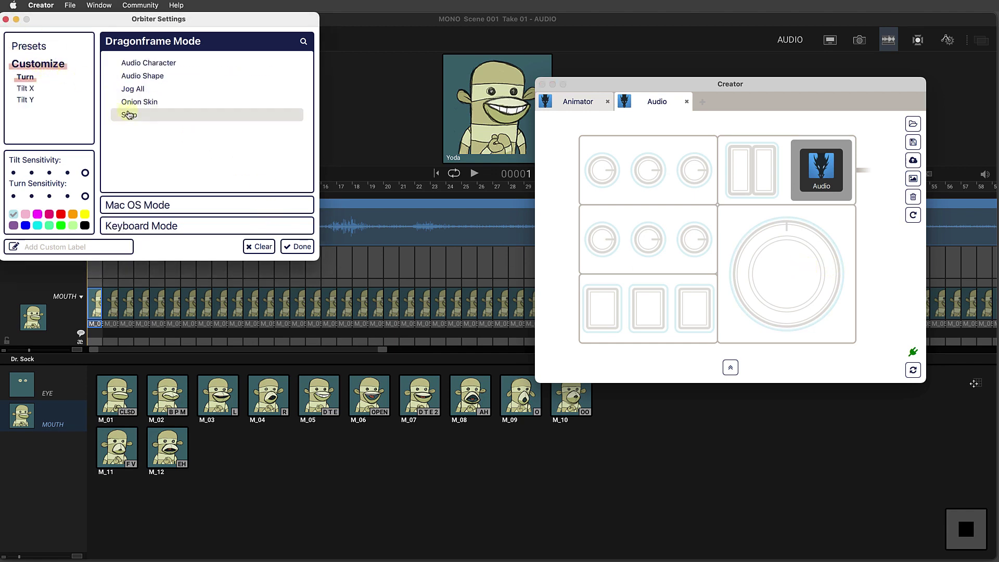
left_click(128, 115)
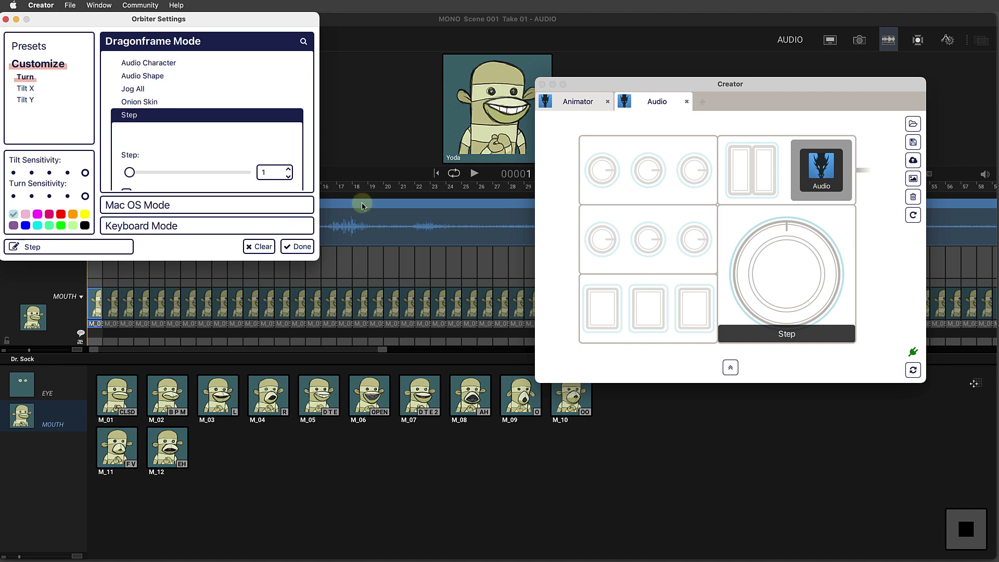
left_click(641, 248)
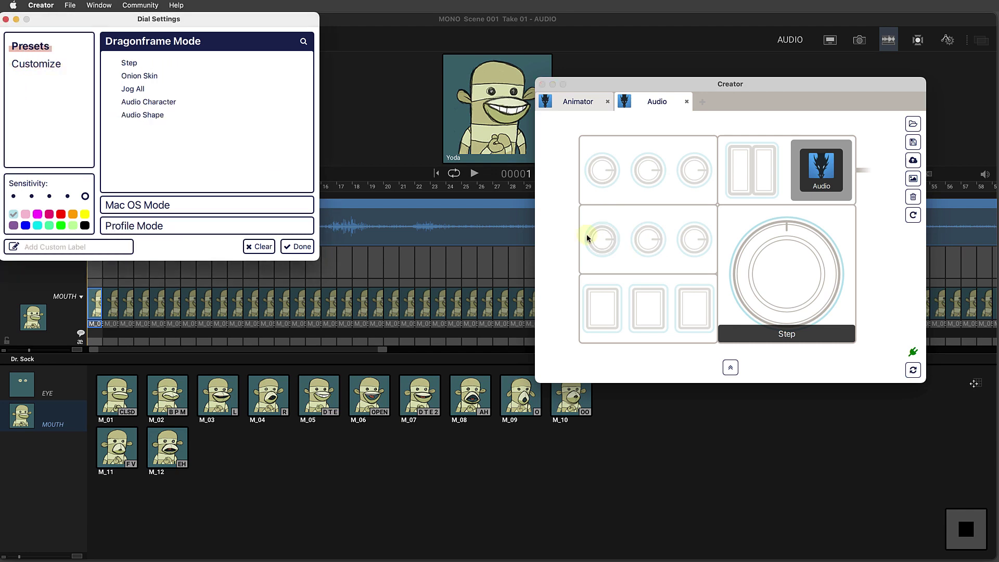
left_click(161, 102)
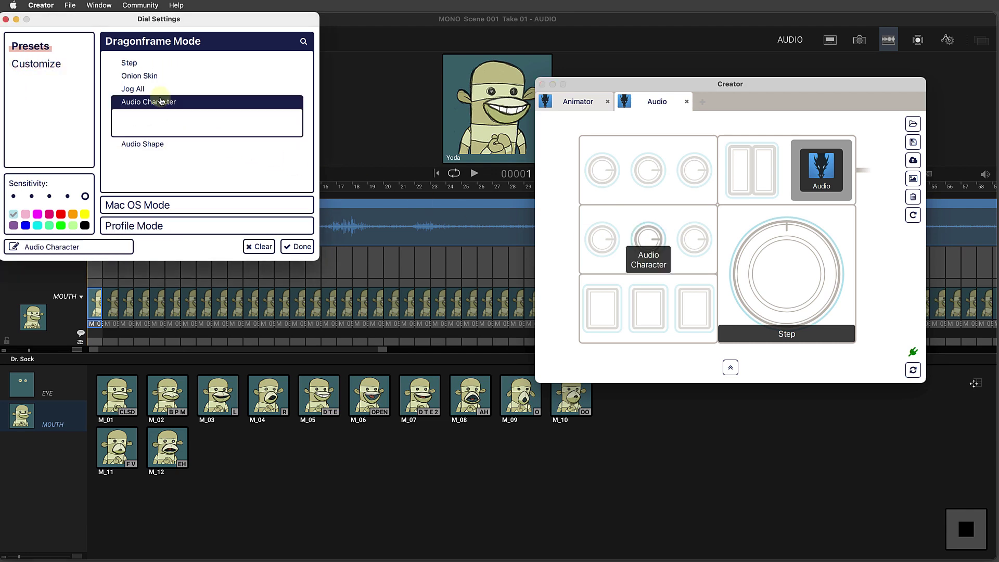
left_click(699, 244)
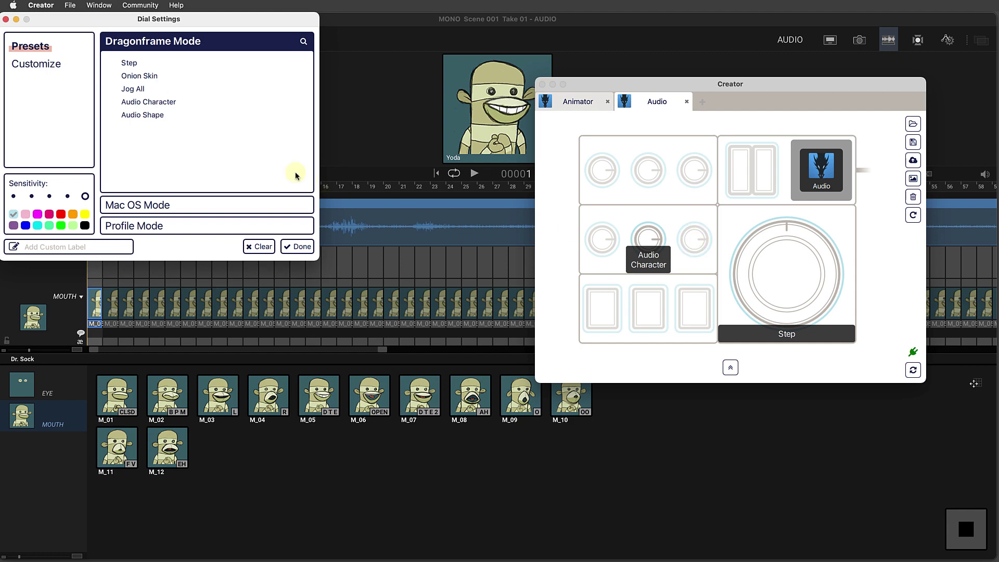
left_click(150, 116)
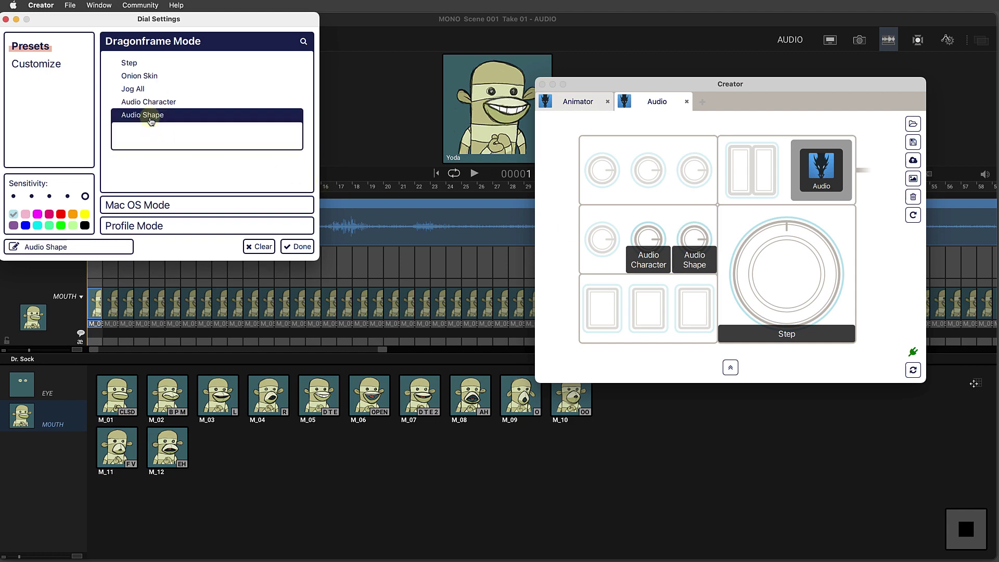
mouse_move(298, 247)
left_click(300, 247)
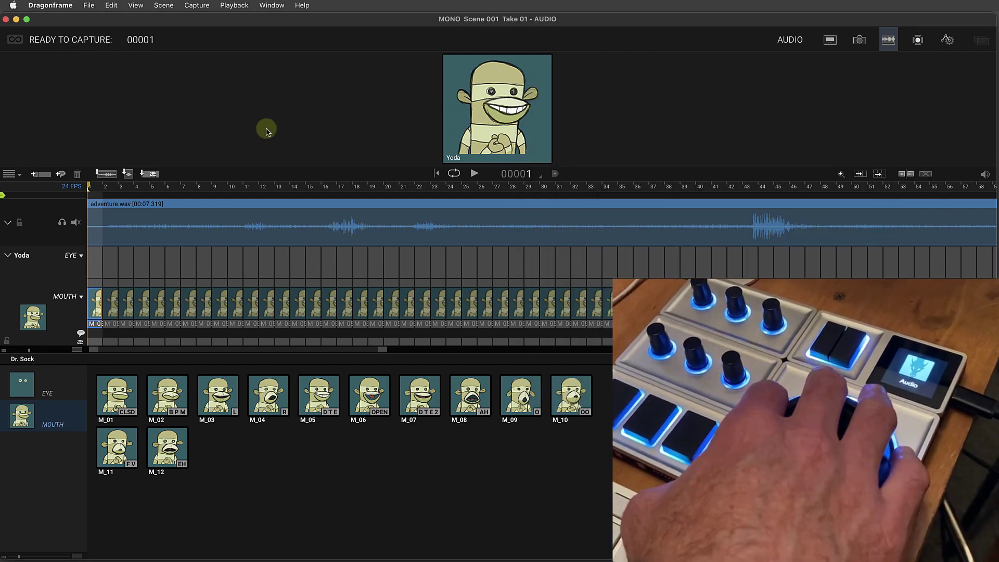
Step: Scrub the soundtrack forward to frame 41, then back toward frame 24
key("Right")
key("Right")
key("Right")
key("Right")
key("Right")
key("Right")
key("Right")
key("Right")
key("Right")
key("Right")
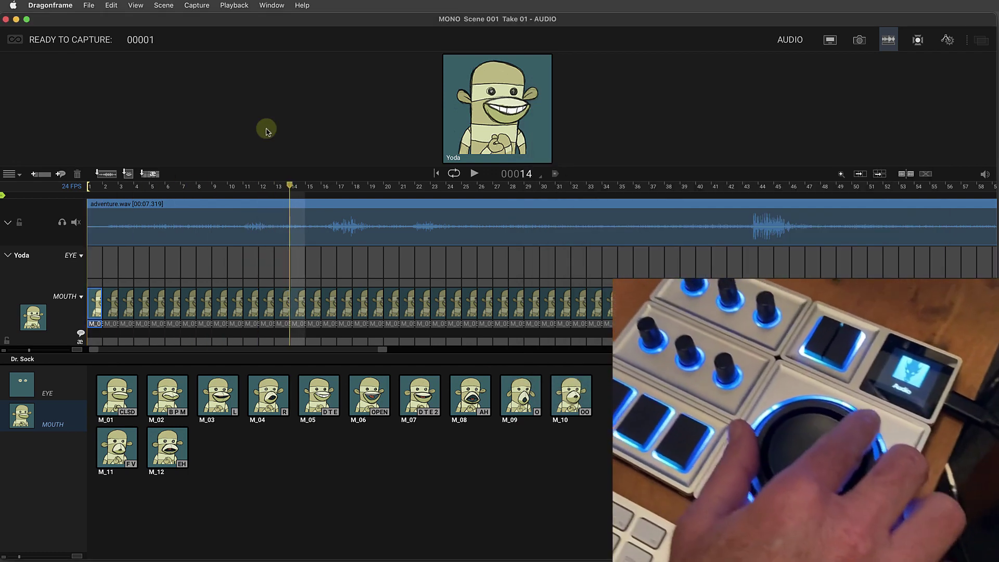
key("Right")
key("Right")
key("Right")
key("Right")
key("Right")
key("Right")
key("Right")
key("Right")
key("Right")
key("Right")
key("Left")
key("Left")
key("Left")
key("Left")
key("Left")
key("Left")
key("Left")
key("Left")
key("Left")
key("Left")
key("Left")
key("Left")
key("Right")
key("Right")
key("Right")
key("Right")
key("Right")
key("Right")
key("Right")
key("Right")
key("Right")
key("Right")
key("Right")
key("Right")
key("Right")
key("Right")
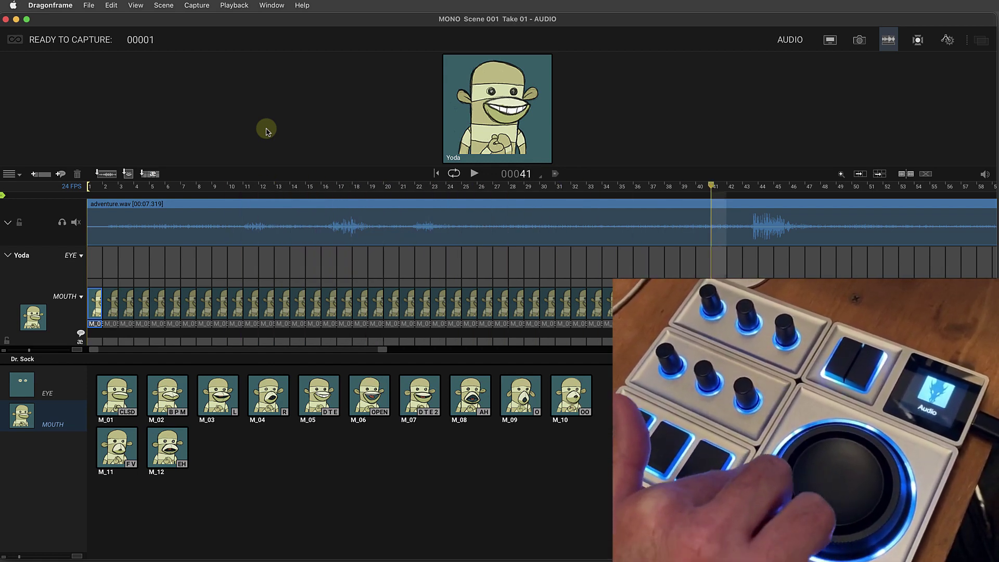
key("Right")
key("Right")
key("Right")
key("Left")
key("Left")
key("Left")
key("Left")
key("Left")
key("Left")
key("Left")
key("Left")
key("Left")
key("Left")
key("Left")
key("Left")
key("Left")
key("Left")
key("Left")
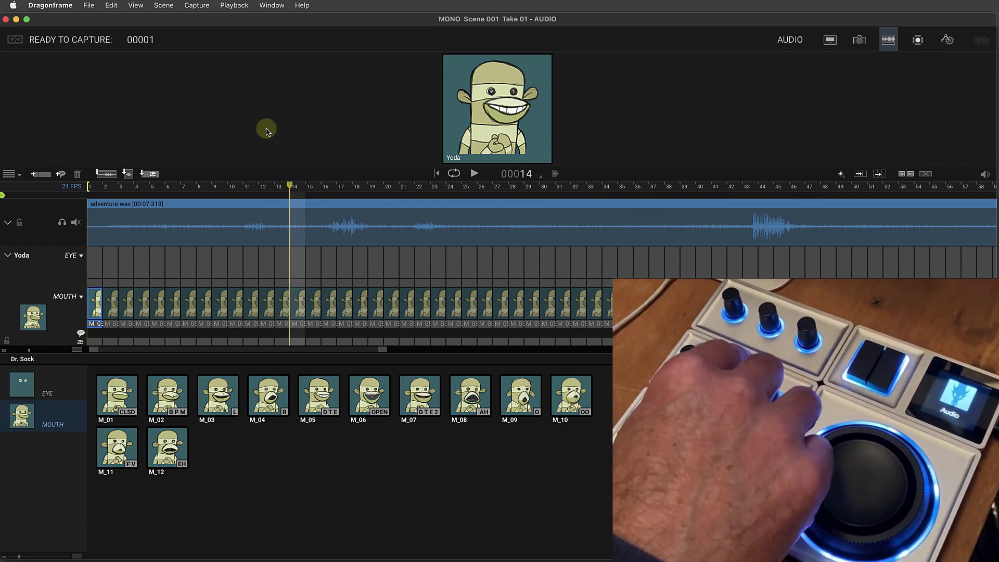
Step: Assign mouth shape M_03 to the MOUTH track at frame 14
key("Return")
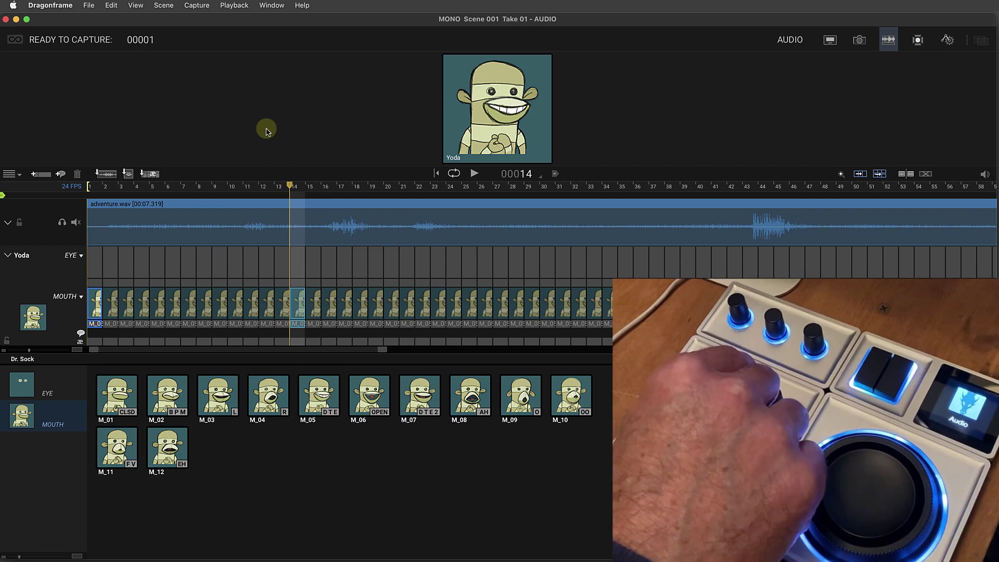
key("Up")
key("Down")
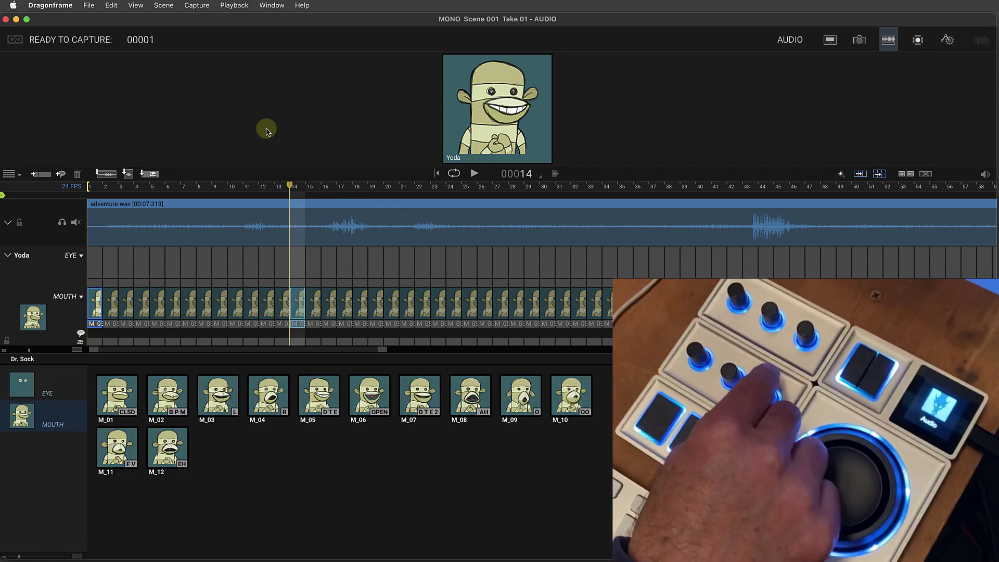
key("Right")
key("Right")
key("Right")
key("Right")
key("Right")
key("Right")
key("Right")
key("Right")
key("Right")
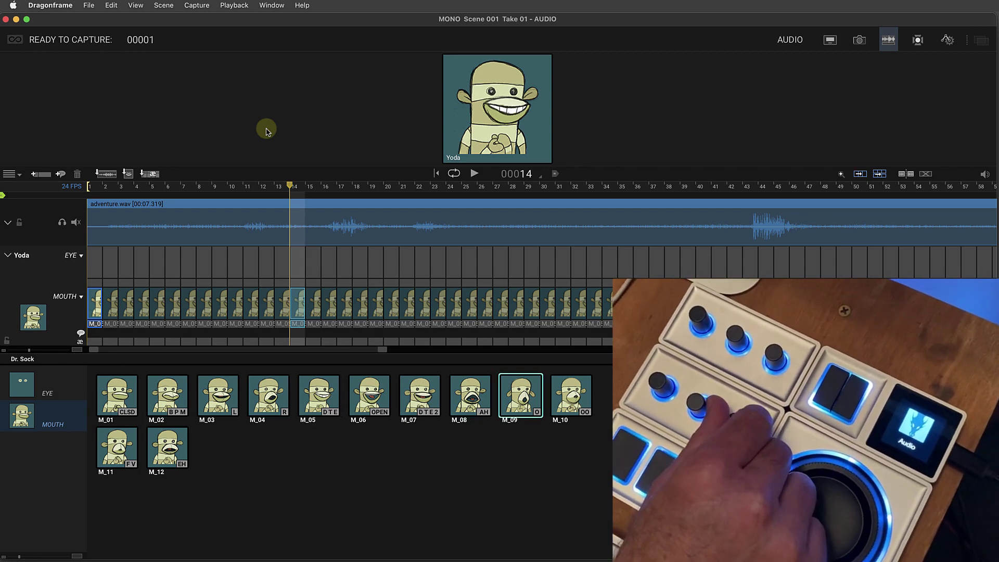
key("Left")
key("Left")
key("Left")
key("Left")
key("Left")
key("Right")
key("Right")
key("Right")
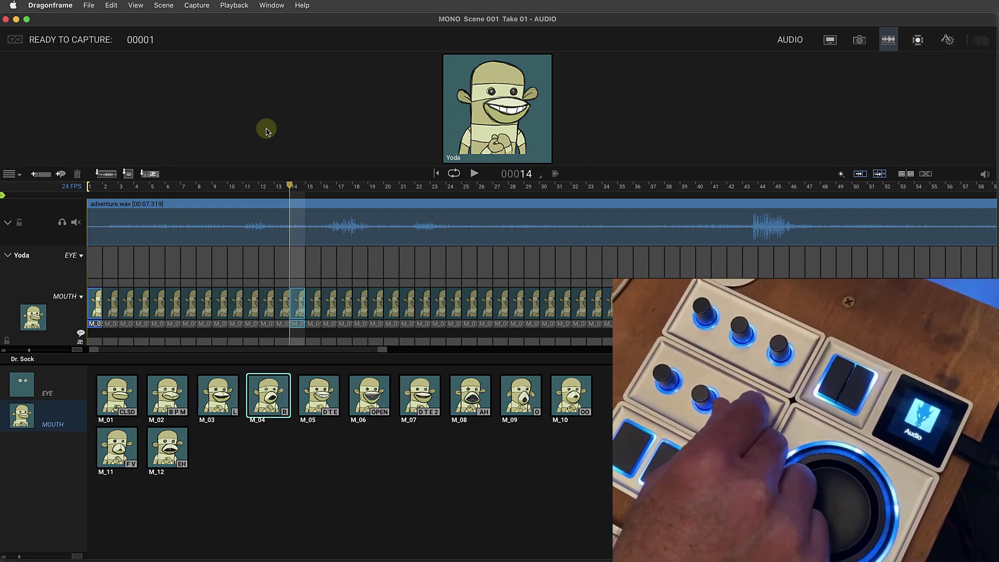
key("Right")
key("Right")
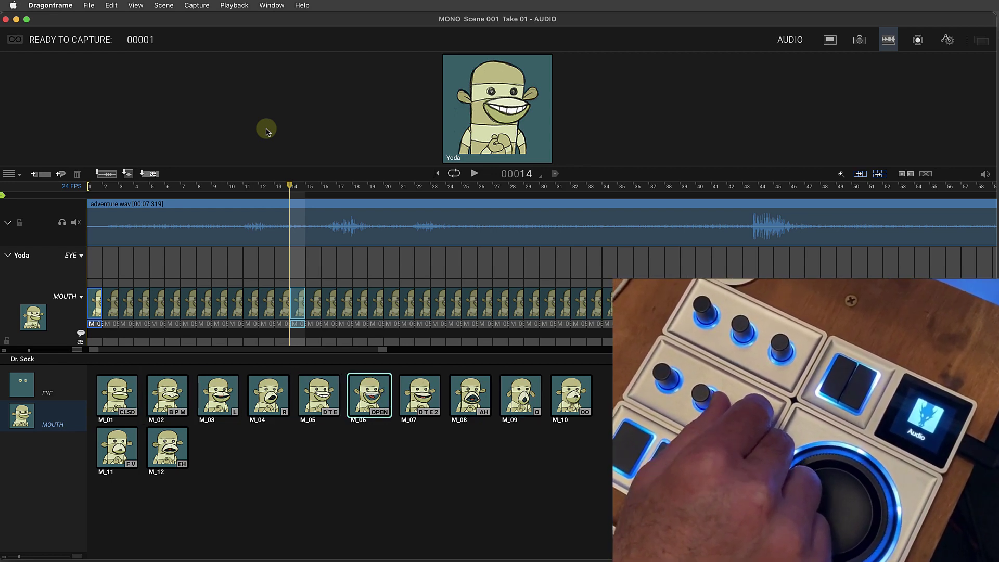
key("Left")
key("Left")
key("Left")
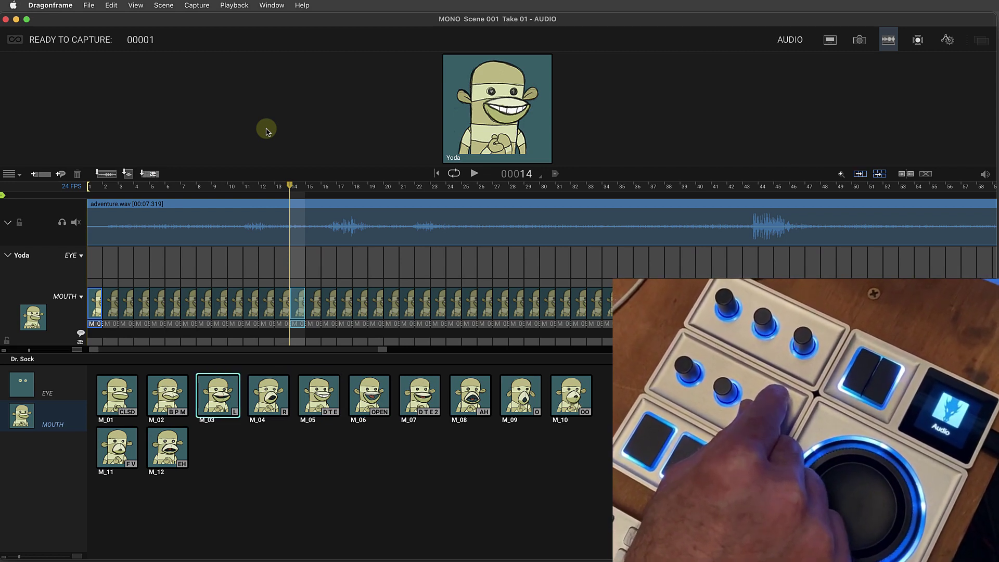
key("Return")
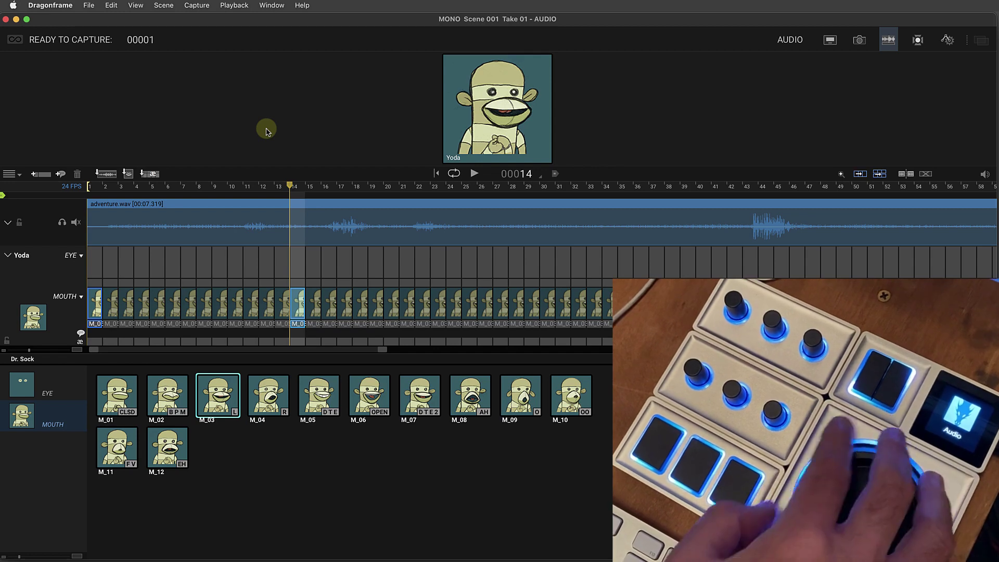
Step: Scrub the dialogue toward frame 18 and settle on mouth shape M_06
key("Right")
key("Right")
key("Right")
key("Left")
key("Left")
key("Right")
key("Right")
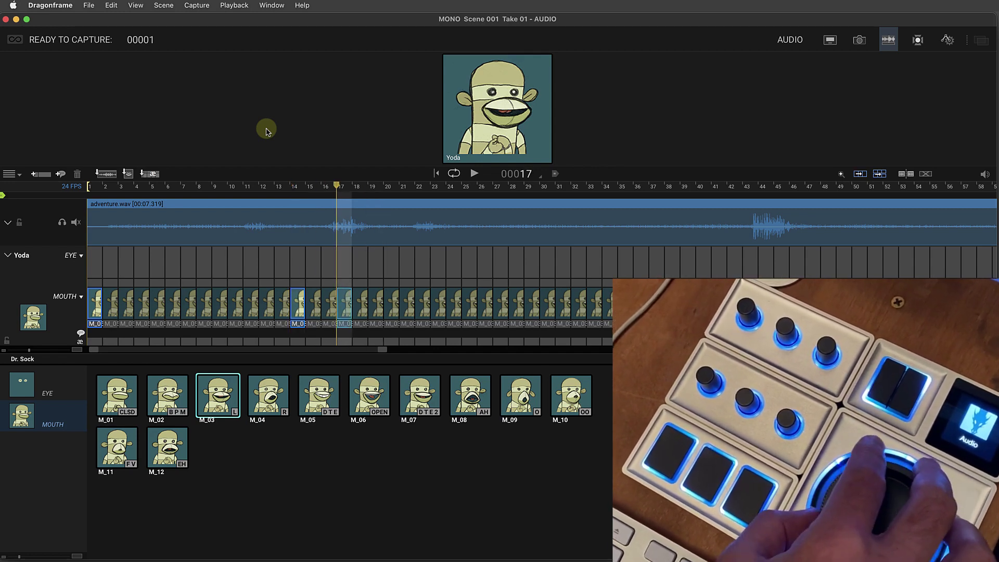
key("Left")
key("Left")
key("Right")
key("Right")
key("Right")
key("Right")
key("Right")
key("Right")
key("Left")
Step: Scrub back and forth to check the lip-sync, then step from frame 1 to frame 9
key("Left")
key("Left")
key("Left")
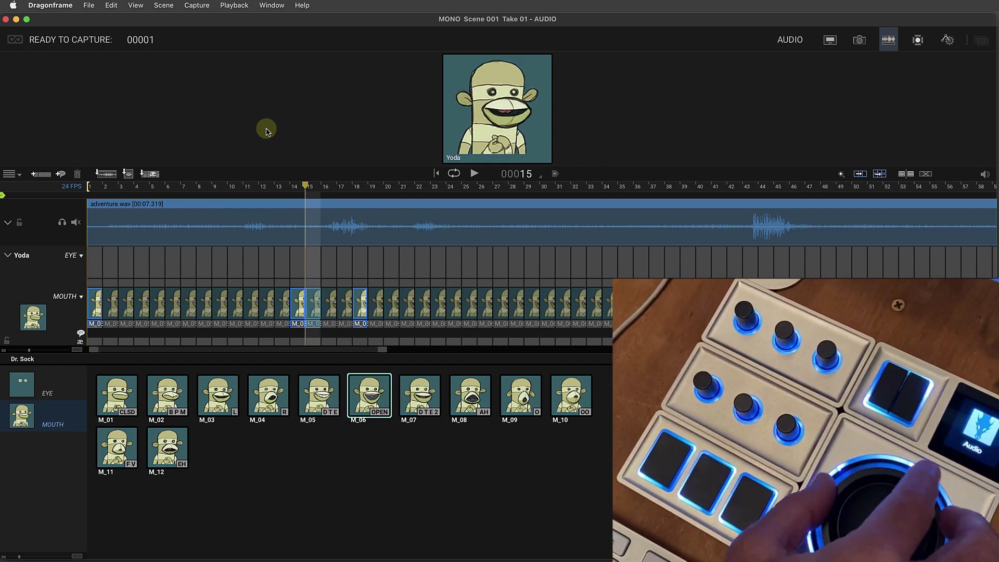
key("Left")
key("Left")
key("Left")
key("Right")
key("Right")
key("Right")
key("Left")
key("Left")
key("Left")
key("Left")
key("Left")
key("Right")
key("Right")
key("Right")
key("Right")
key("Right")
key("Right")
key("Right")
key("Right")
key("Right")
key("Home")
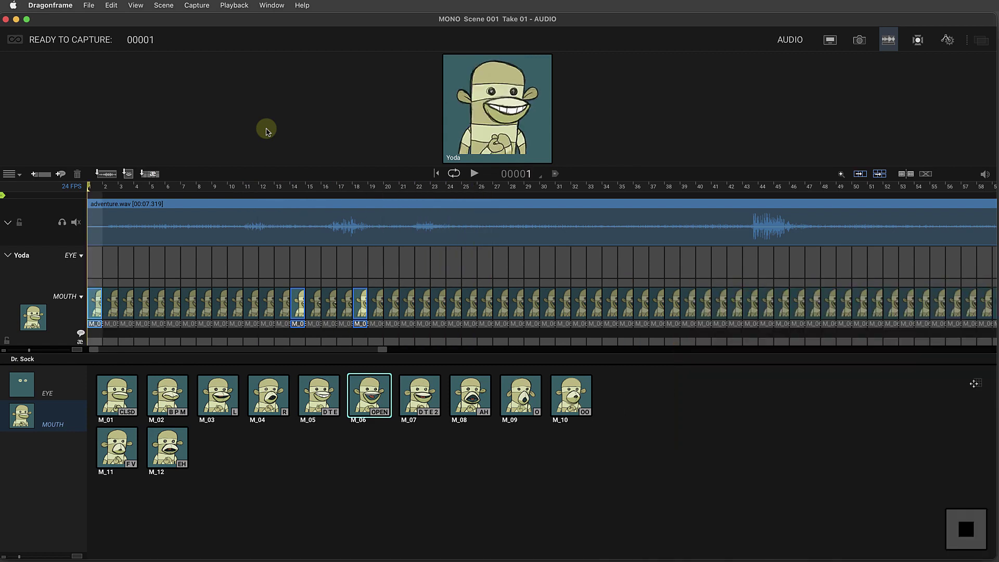
key("Right")
key("Right")
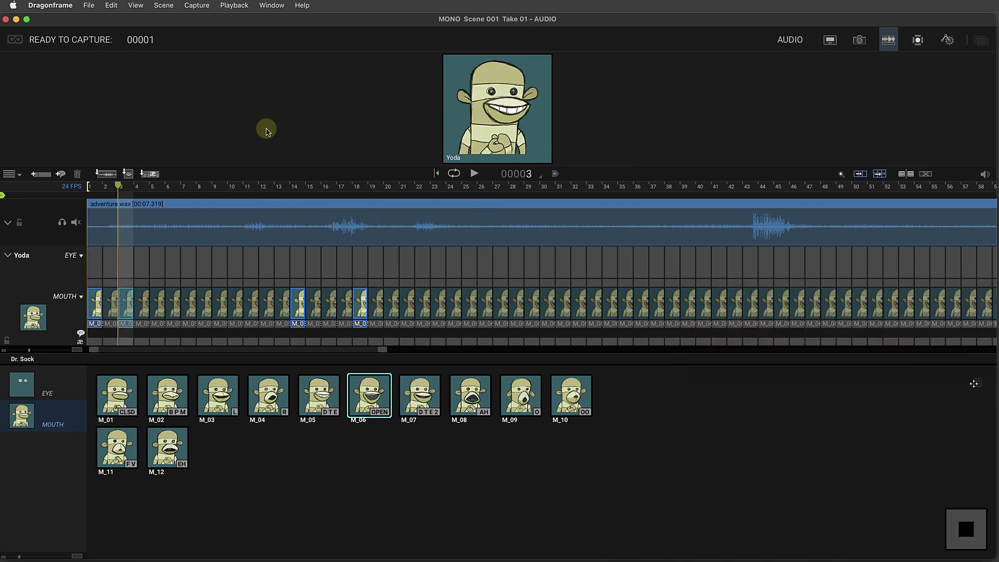
key("Right")
key("Right")
key("Right")
key("Right")
key("Right")
key("Right")
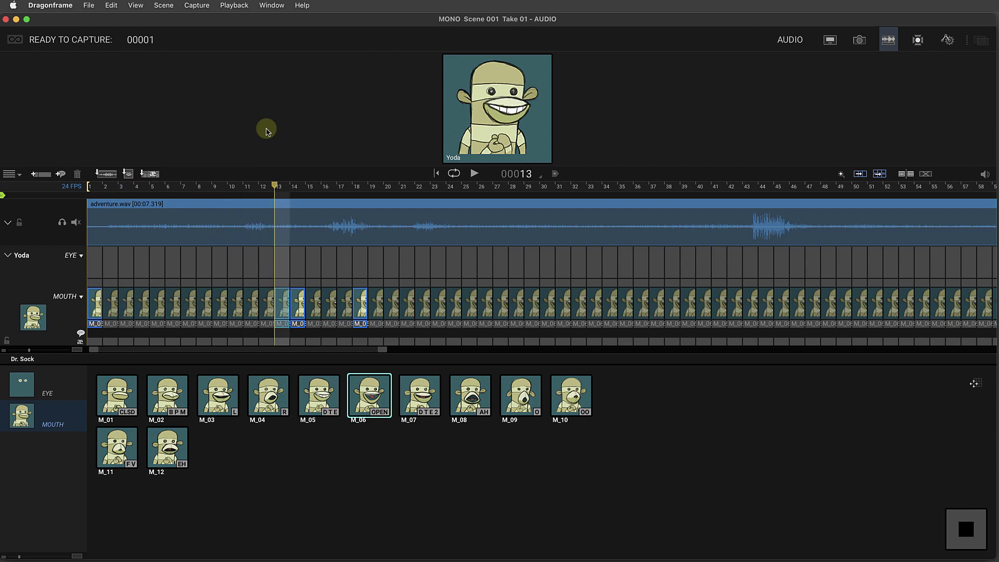
key("Right")
key("Right")
key("Right")
key("Right")
key("Right")
key("Right")
key("Right")
key("Right")
key("Right")
key("Right")
key("Right")
key("Right")
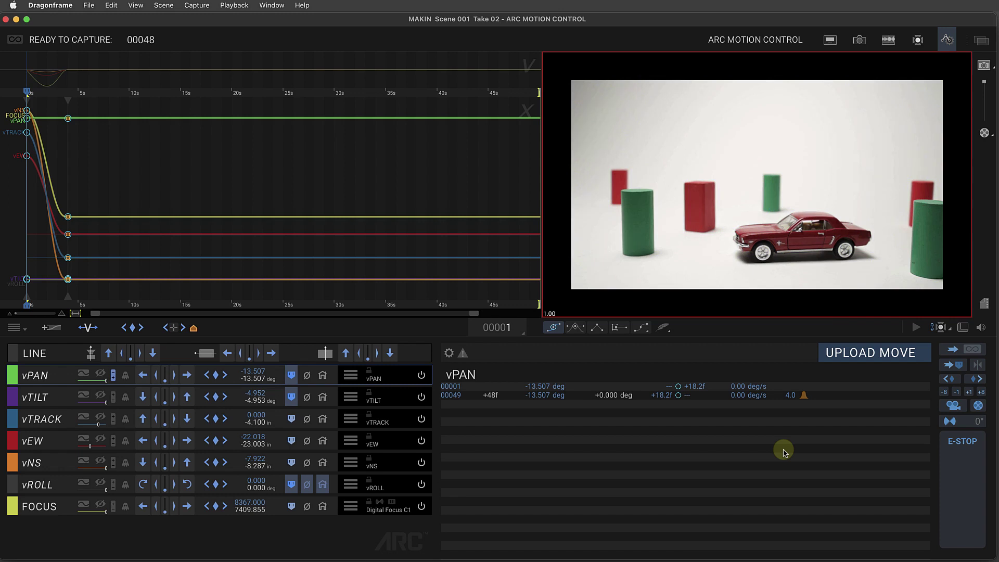
Step: Bring up the application switcher over Dragonframe's ARC motion-control scene
key("super+Tab")
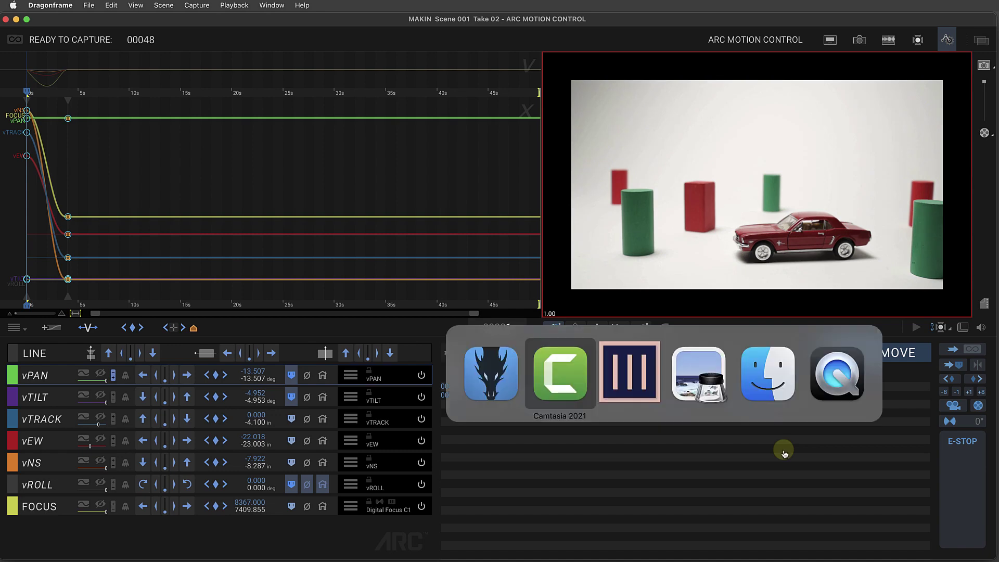
Step: Create another Dragonframe profile in Monogram Creator and dismiss the profiles panel
key("super+Tab")
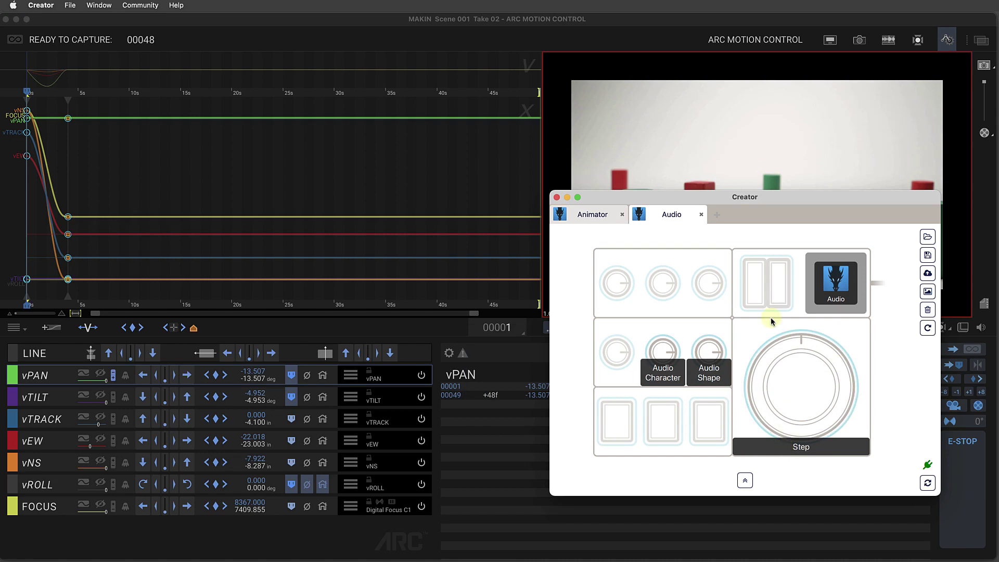
left_click(718, 216)
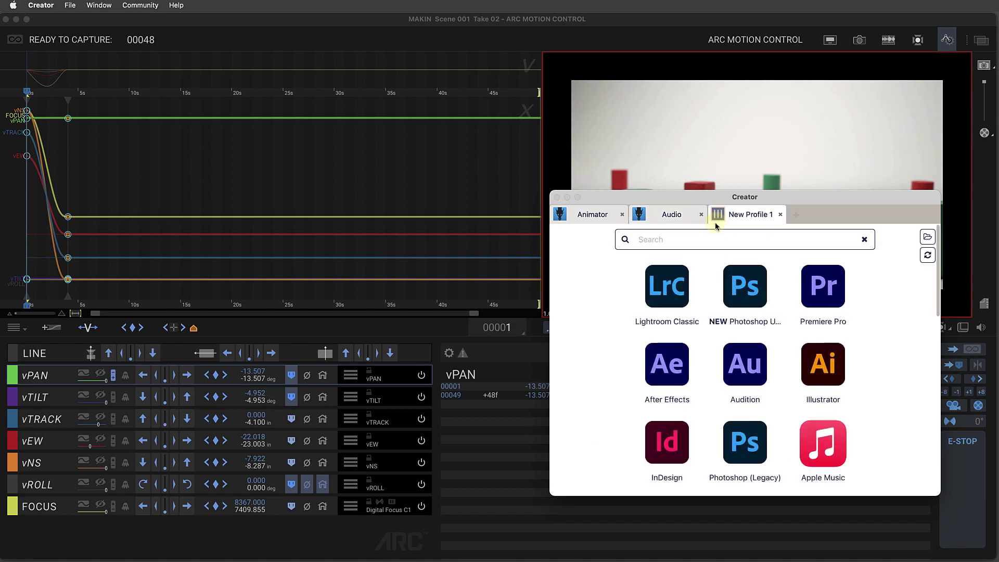
type("drag")
left_click(732, 274)
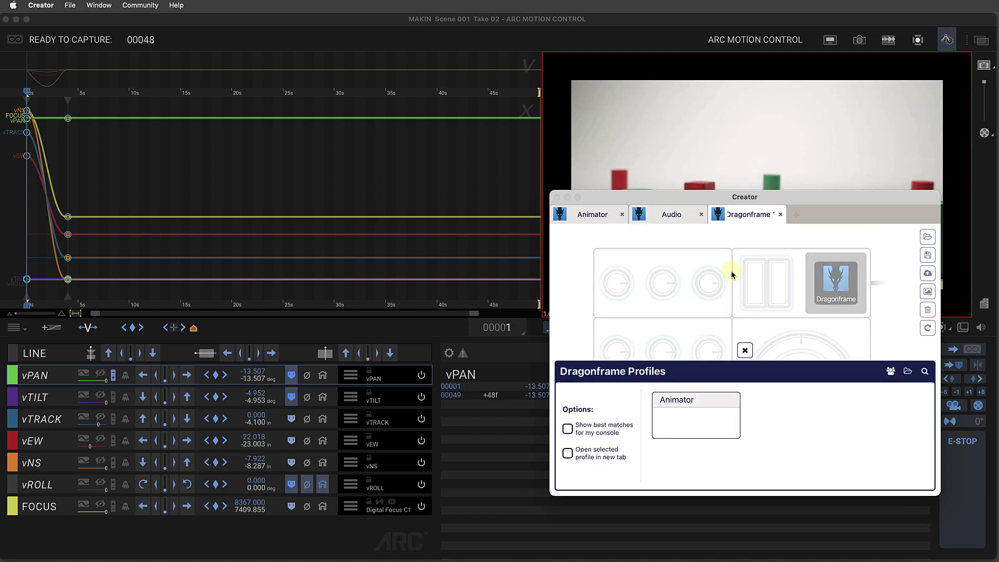
left_click(744, 351)
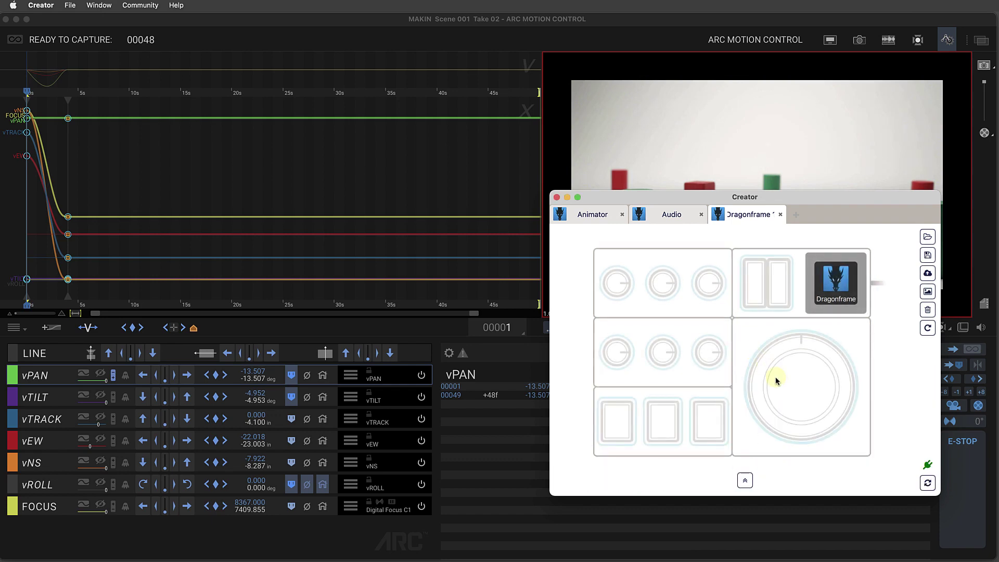
Step: Map the orbiter to Axis-vTRACK and the two dials to Axis-vPAN and Axis-vTILT
left_click(777, 380)
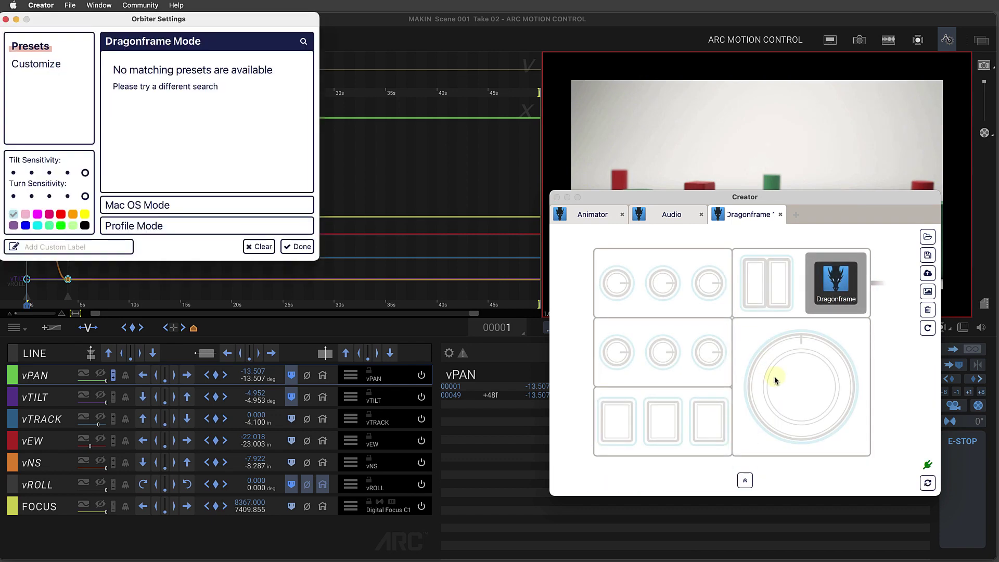
left_click(32, 66)
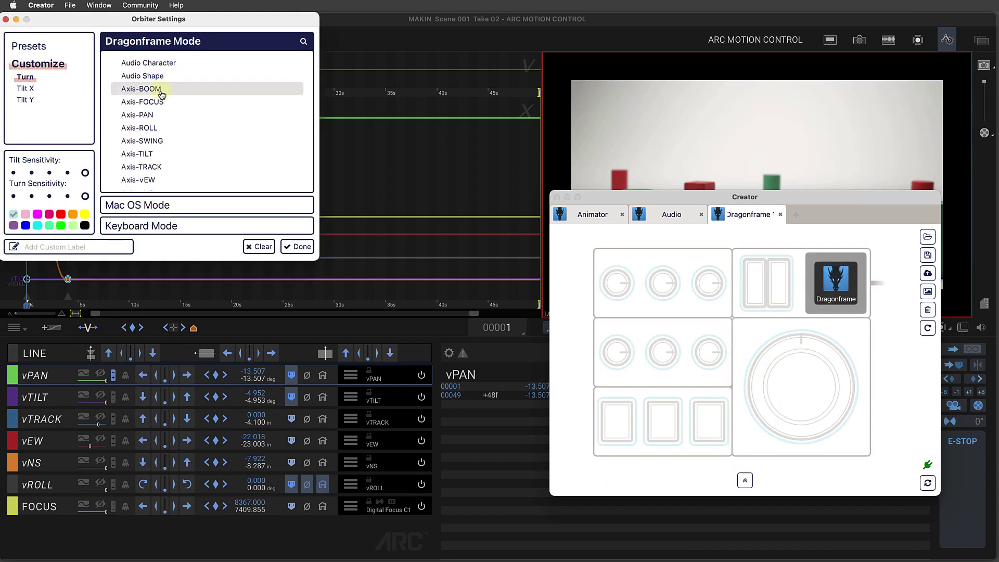
left_click(154, 170)
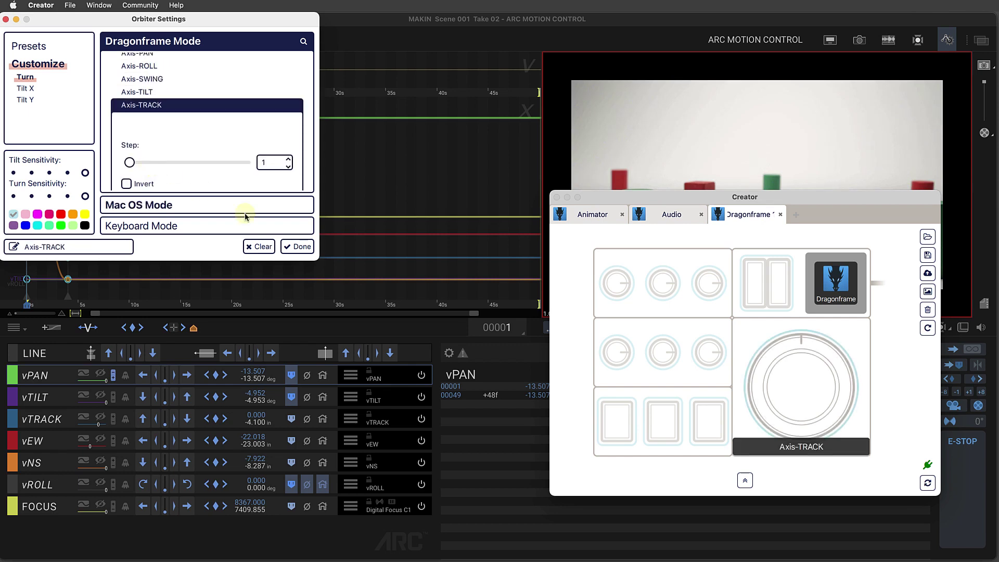
left_click(617, 356)
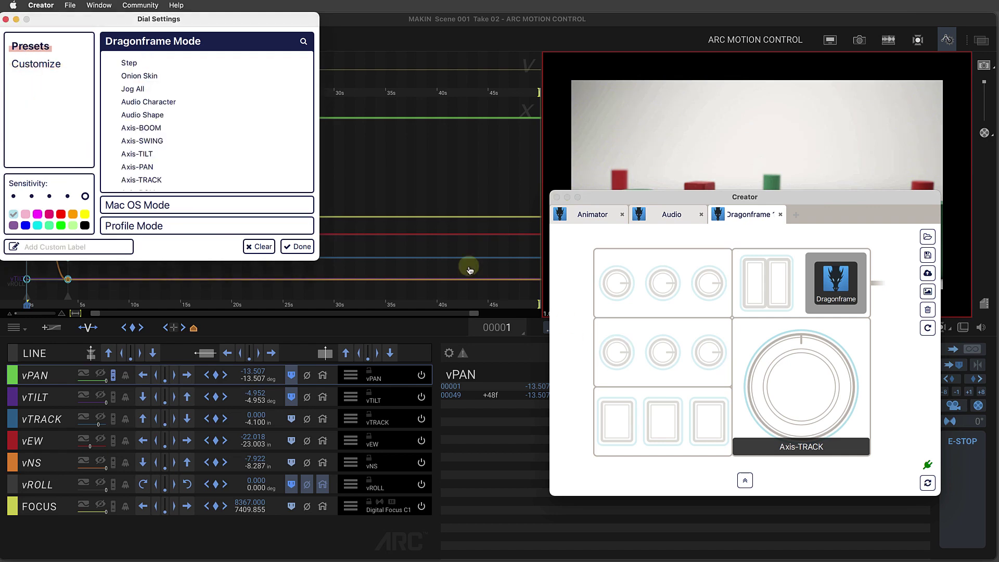
scroll(148, 162, "down", 2)
scroll(149, 157, "down", 3)
left_click(153, 146)
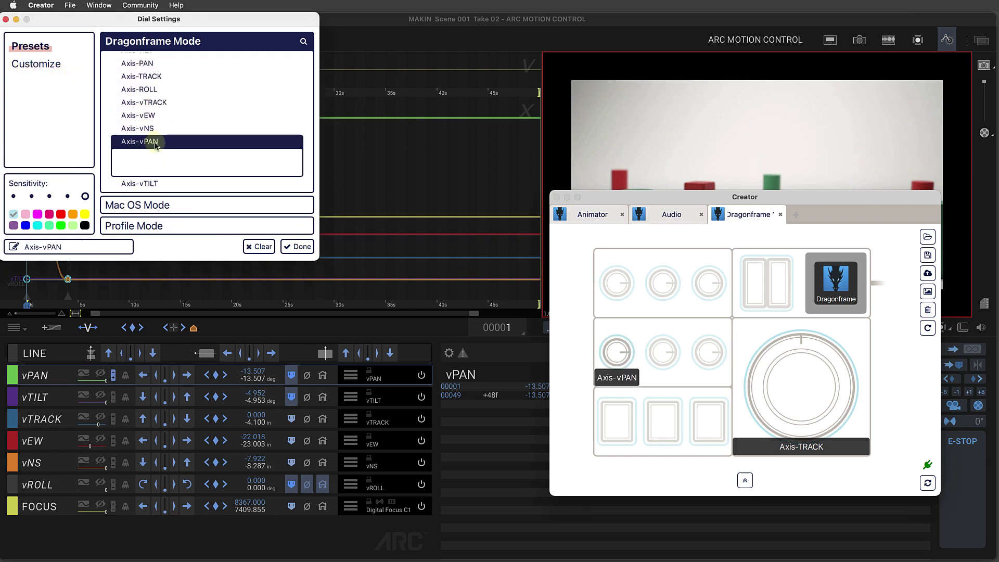
left_click(766, 371)
scroll(195, 129, "down", 3)
left_click(204, 138)
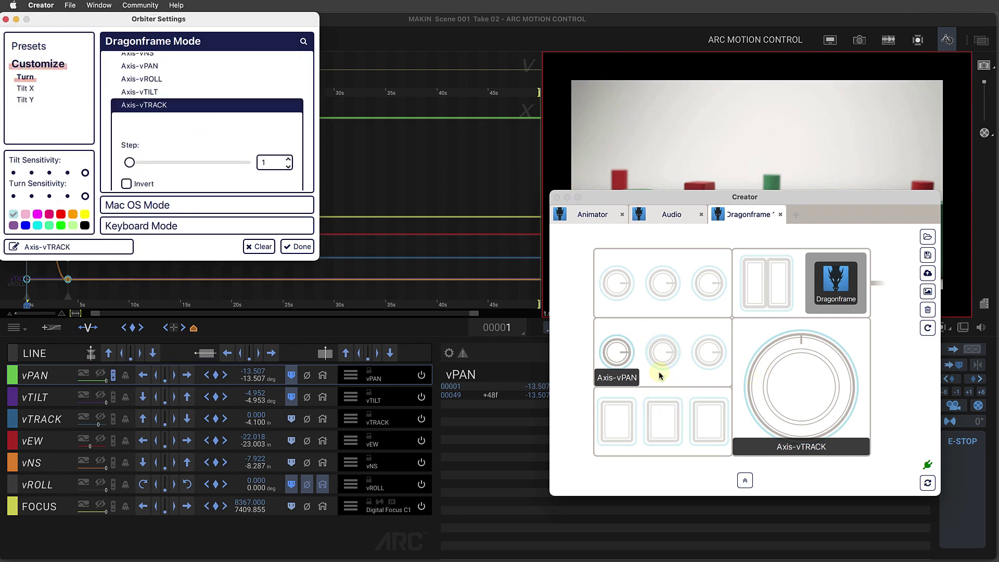
left_click(617, 351)
scroll(241, 183, "down", 2)
scroll(236, 178, "down", 2)
scroll(236, 178, "down", 1)
scroll(236, 178, "down", 1)
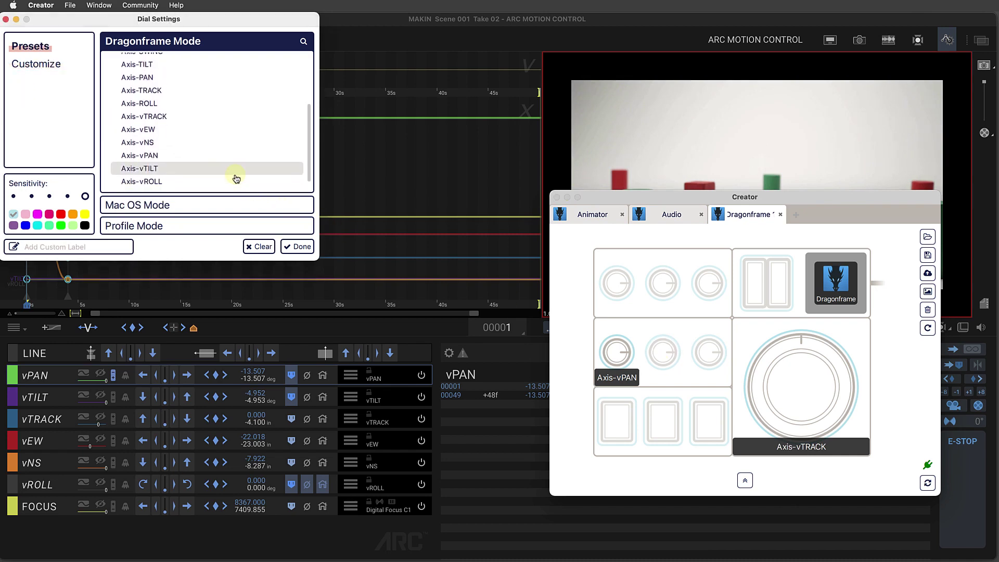
left_click(236, 178)
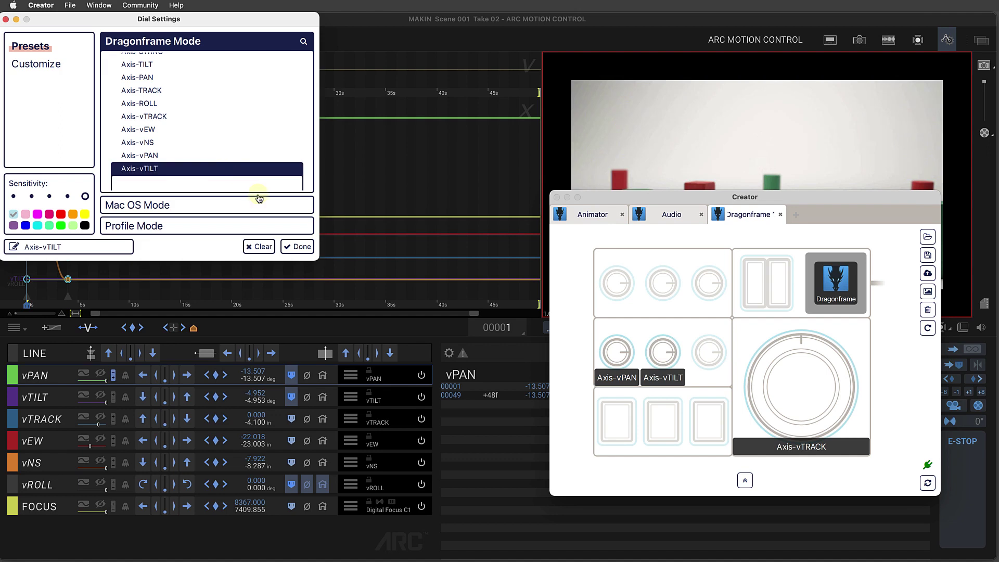
left_click(301, 246)
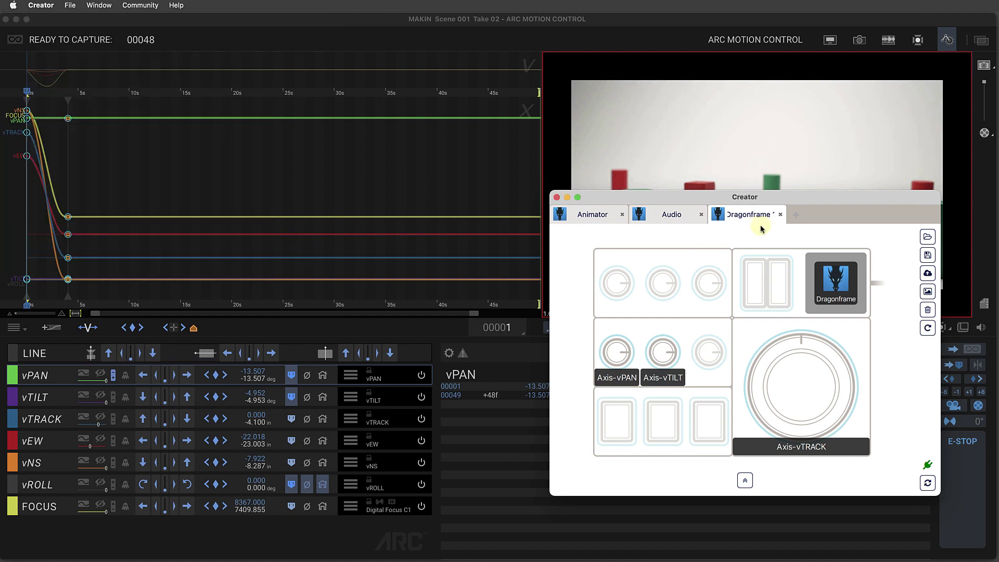
Step: Bring Dragonframe back in front, showing the toy-car preview with vPAN, vTILT and vTRACK axes
left_click(719, 21)
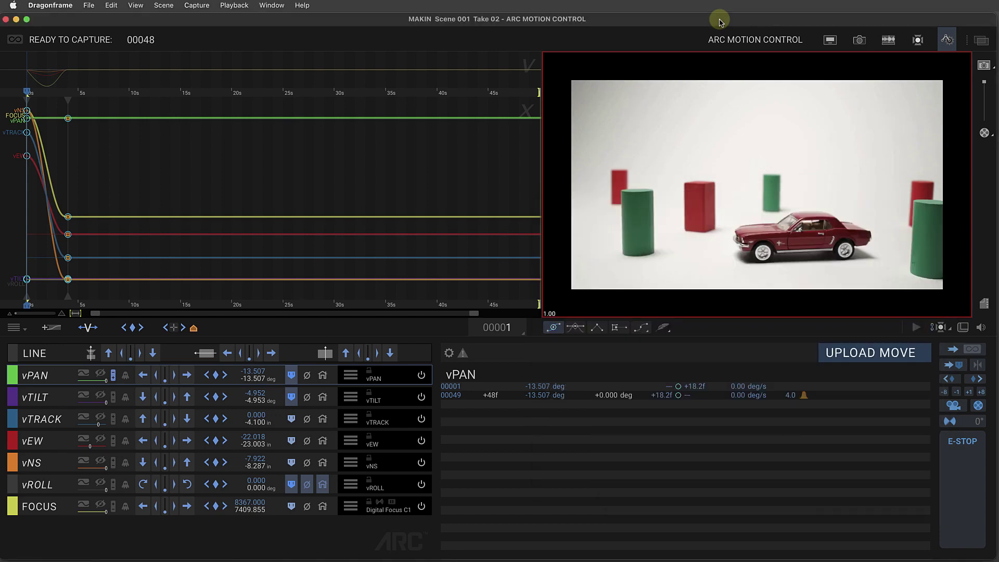